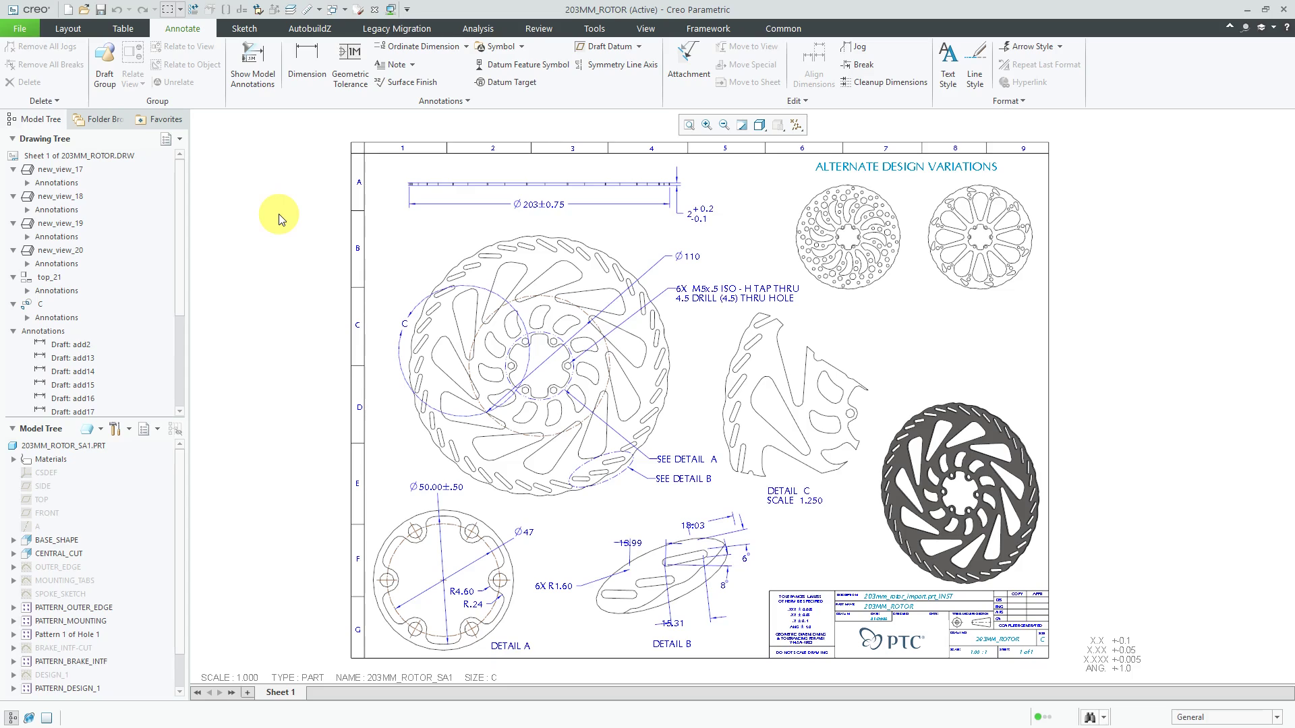
# Step: Open the Options dialog's Configuration Editor to show all config.pro settings and values
pyautogui.click(20, 28)
pyautogui.click(44, 331)
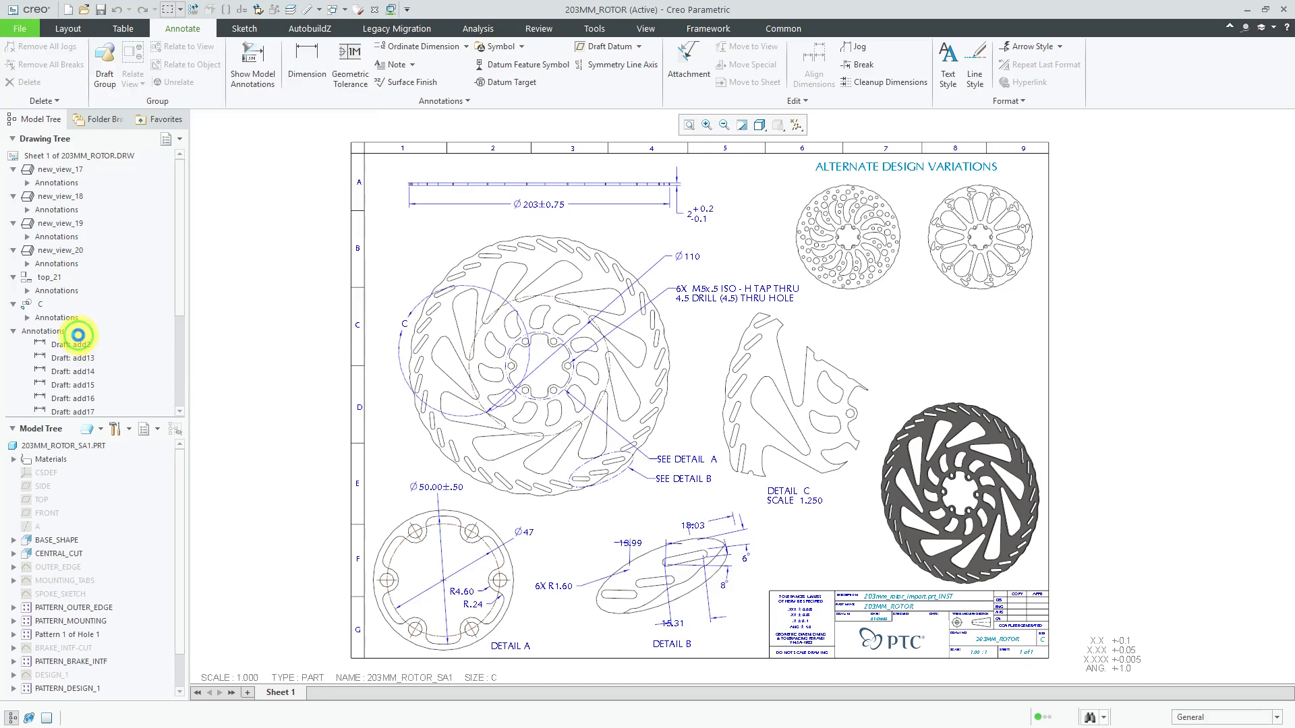
pyautogui.click(366, 417)
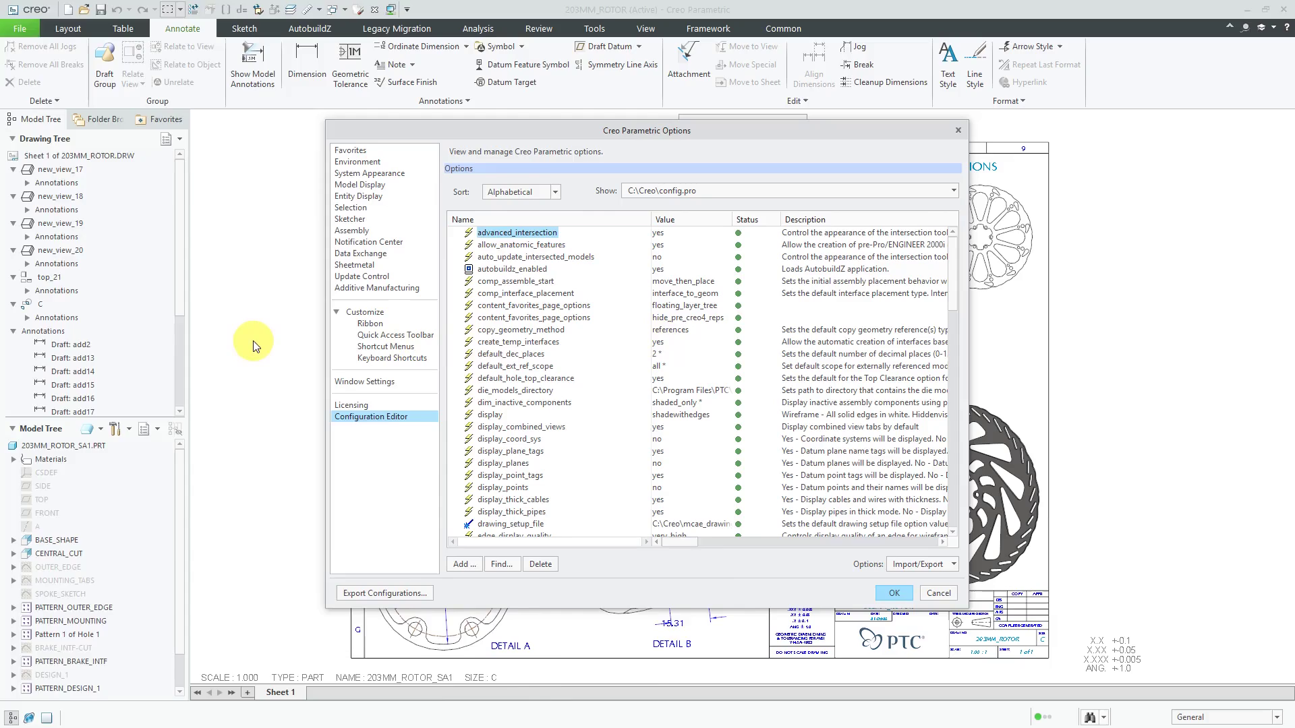
pyautogui.hotkey('alt', 'Tab')
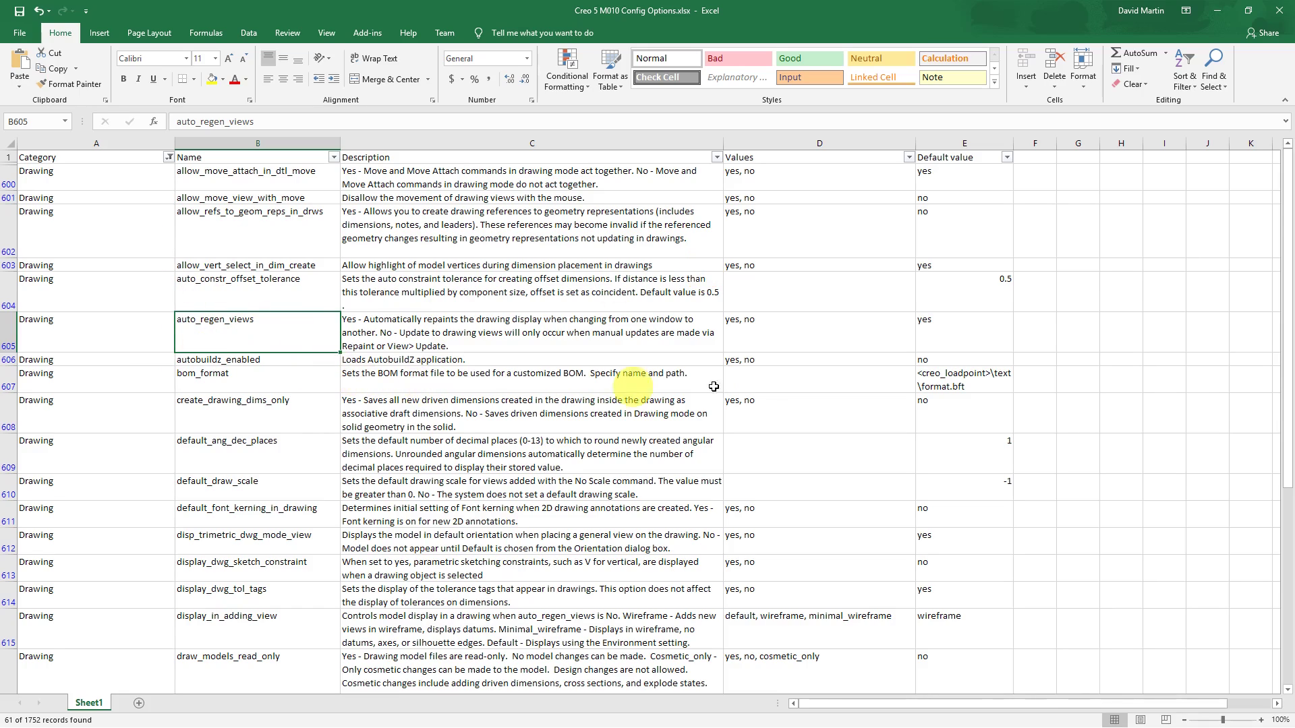
pyautogui.moveTo(1289, 400); pyautogui.dragTo(1283, 583)
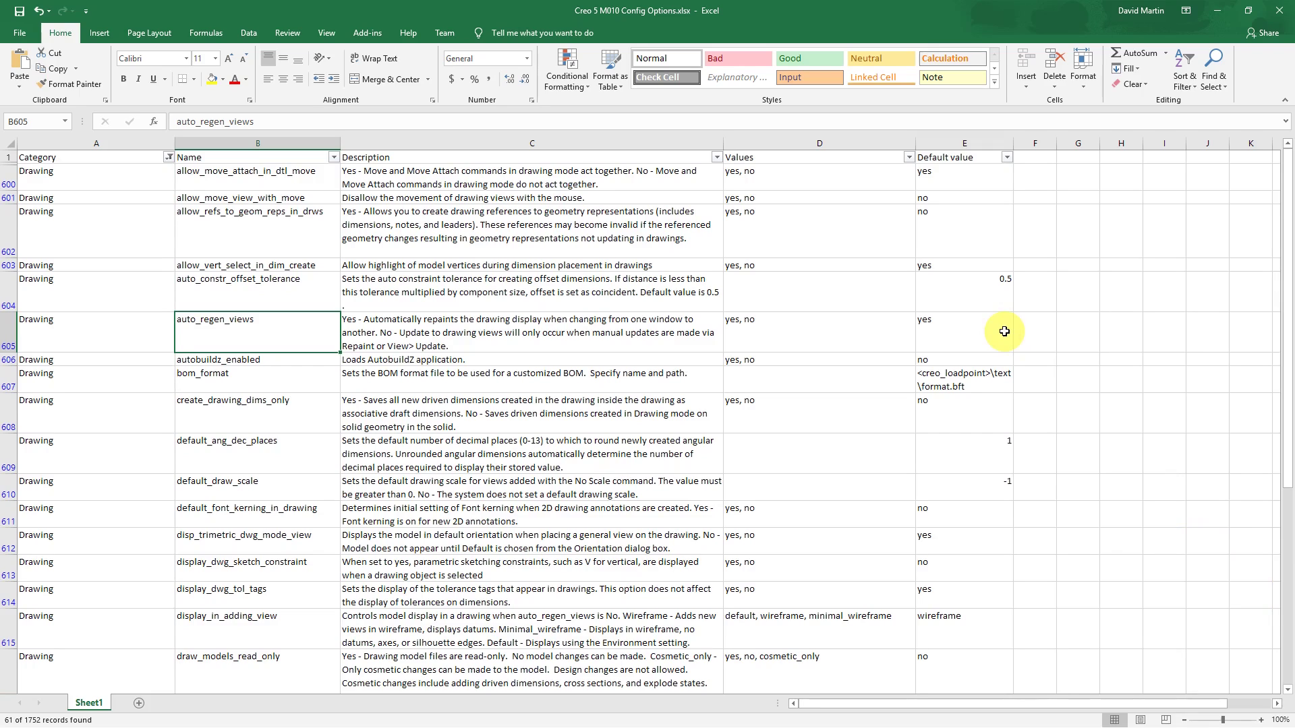
pyautogui.hotkey('alt', 'Tab')
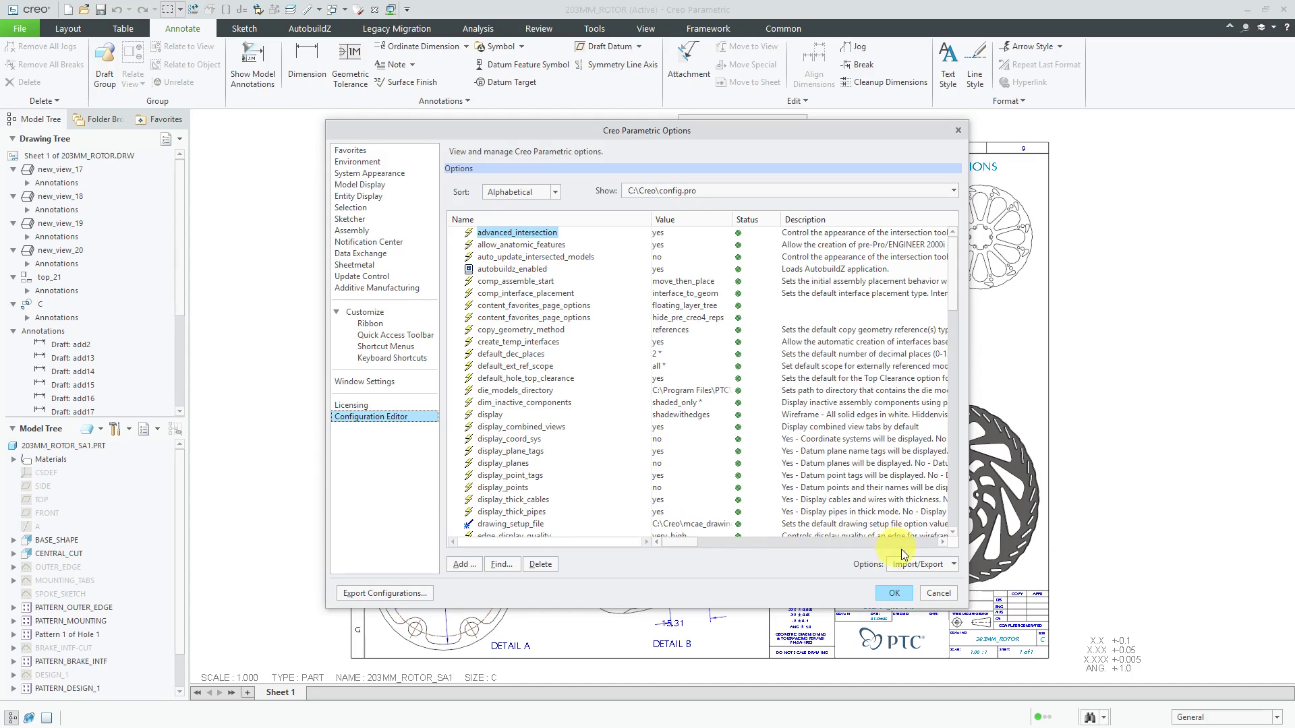
# Step: Cancel the Options dialog and open Drawing Properties for the rotor drawing
pyautogui.click(934, 596)
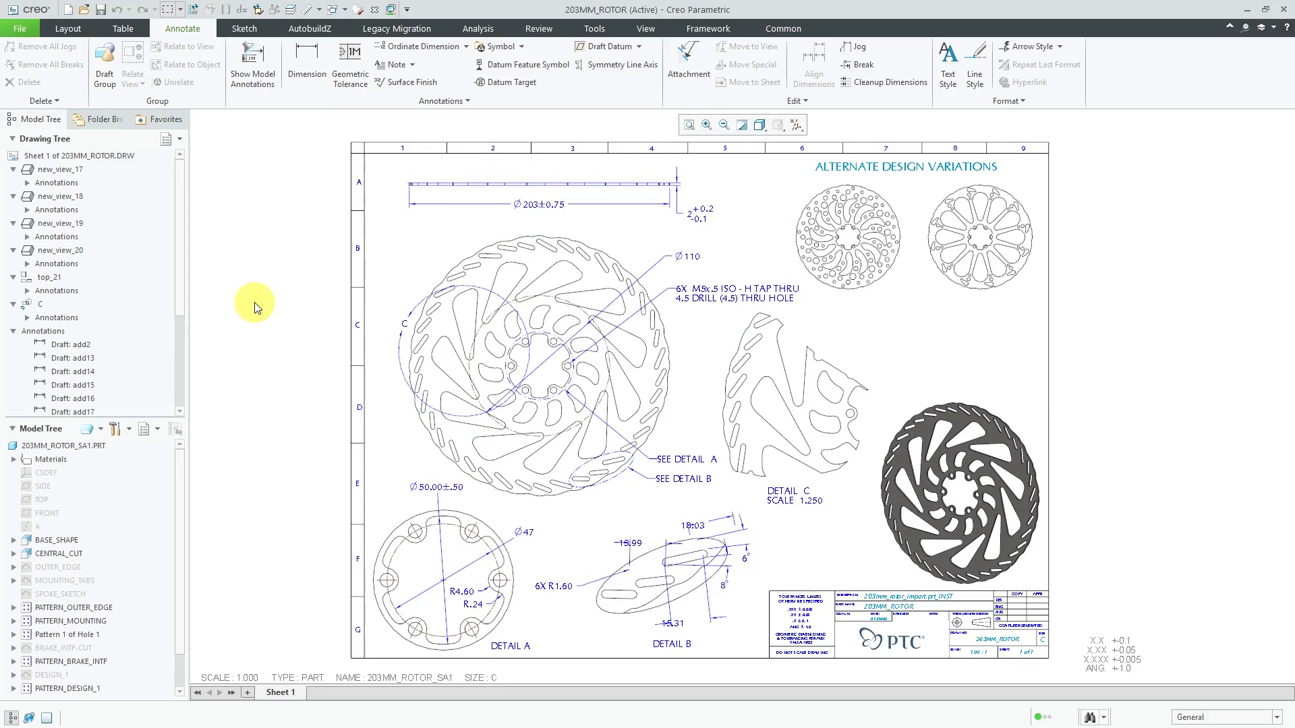
pyautogui.click(20, 31)
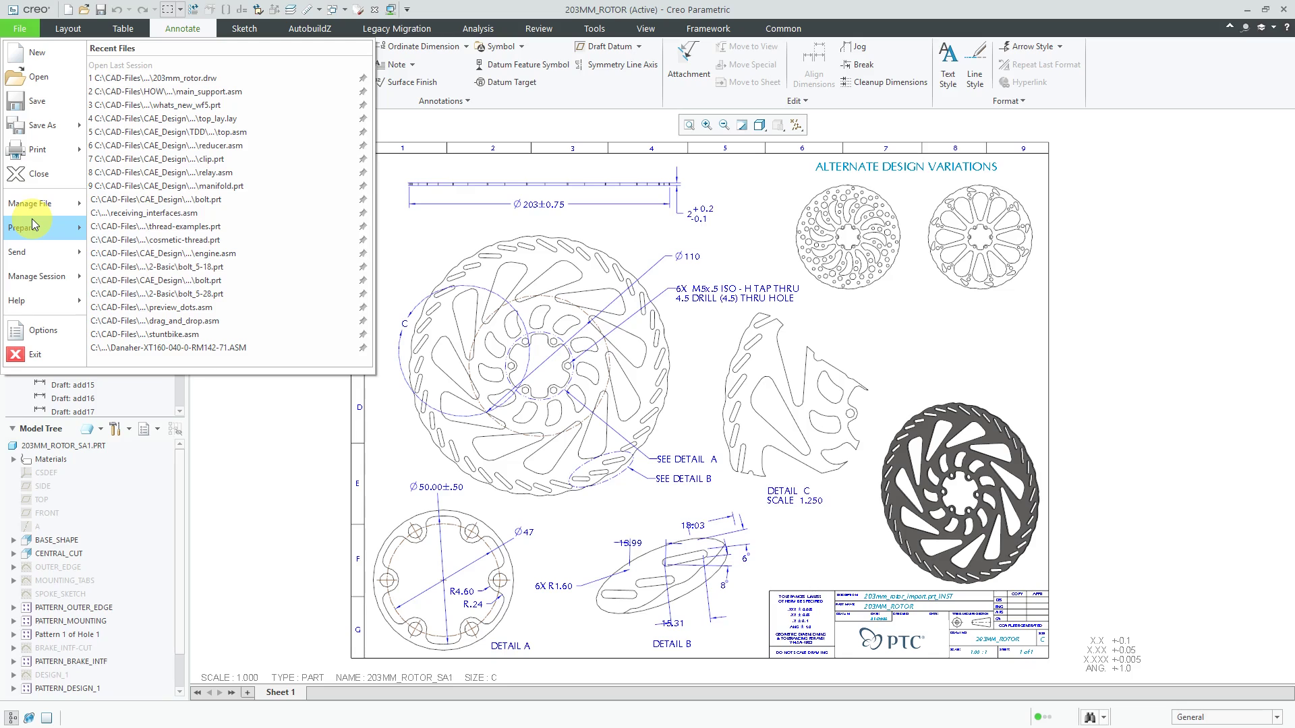
pyautogui.moveTo(40, 228)
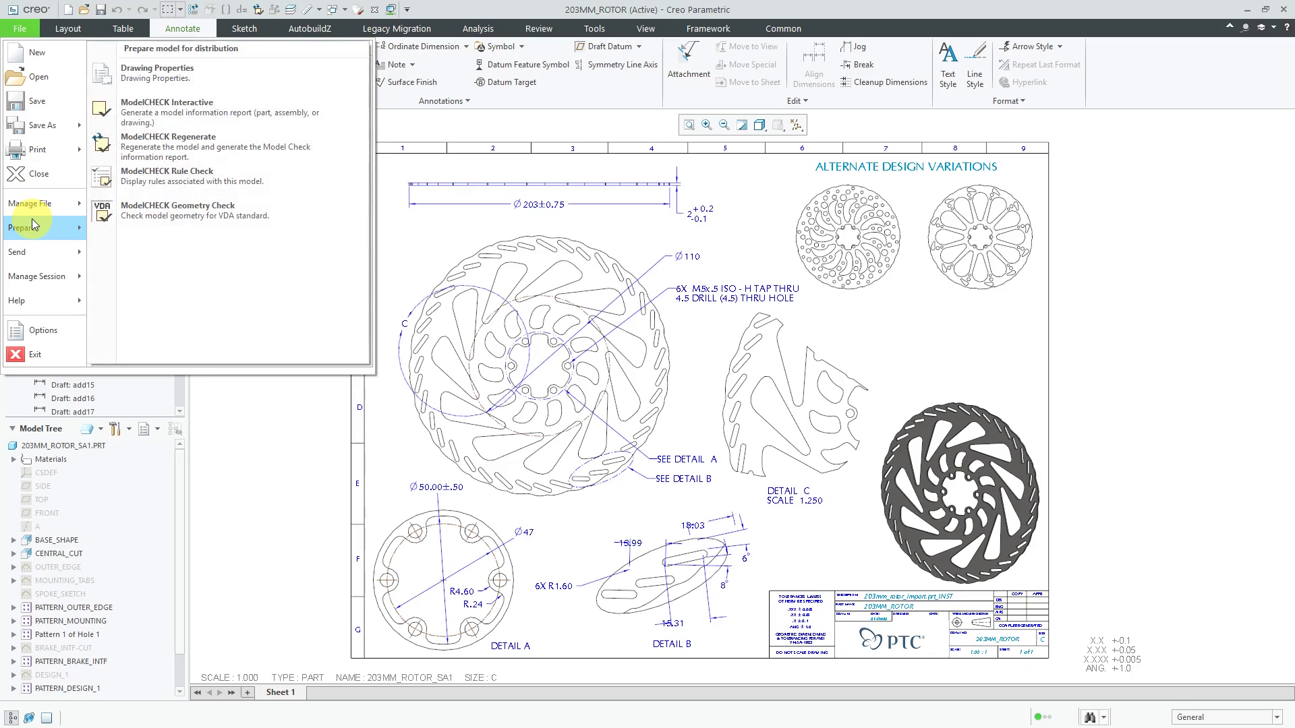
pyautogui.click(153, 73)
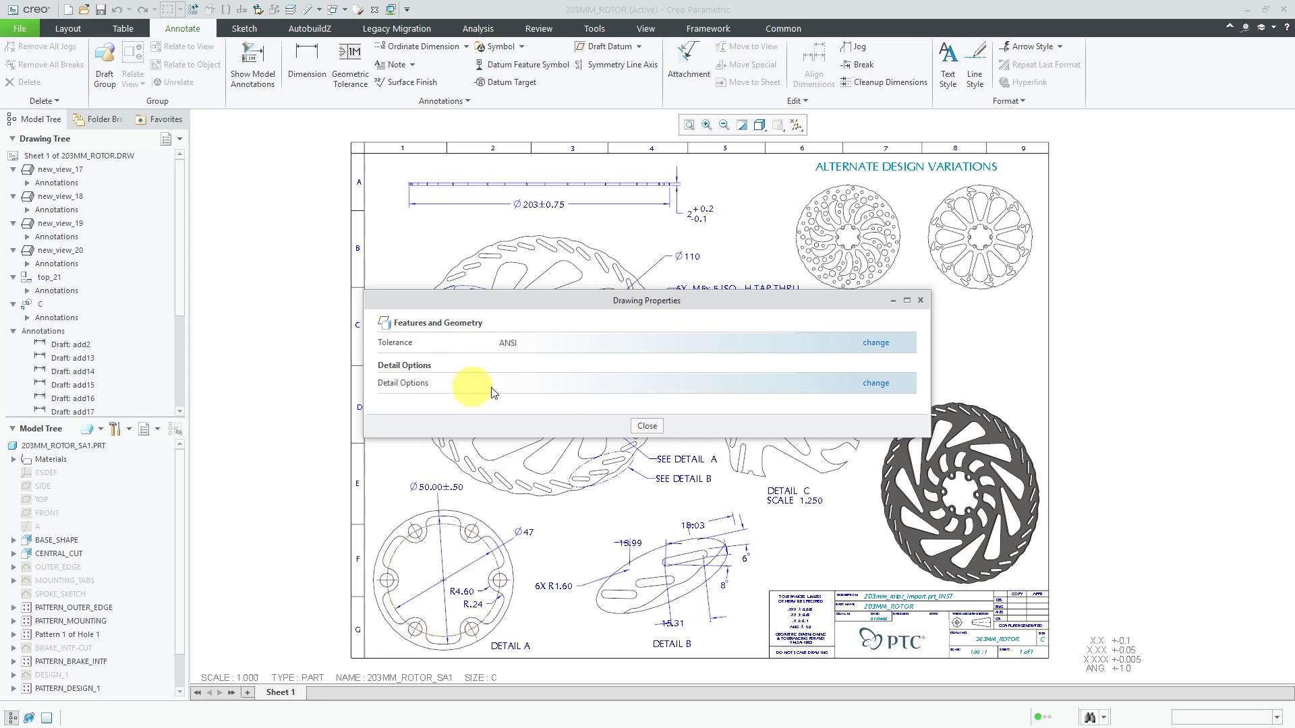
# Step: Open Detail Options, inspect text_height (0.200000 vs 0.156250 default), then collapse the text group
pyautogui.click(877, 384)
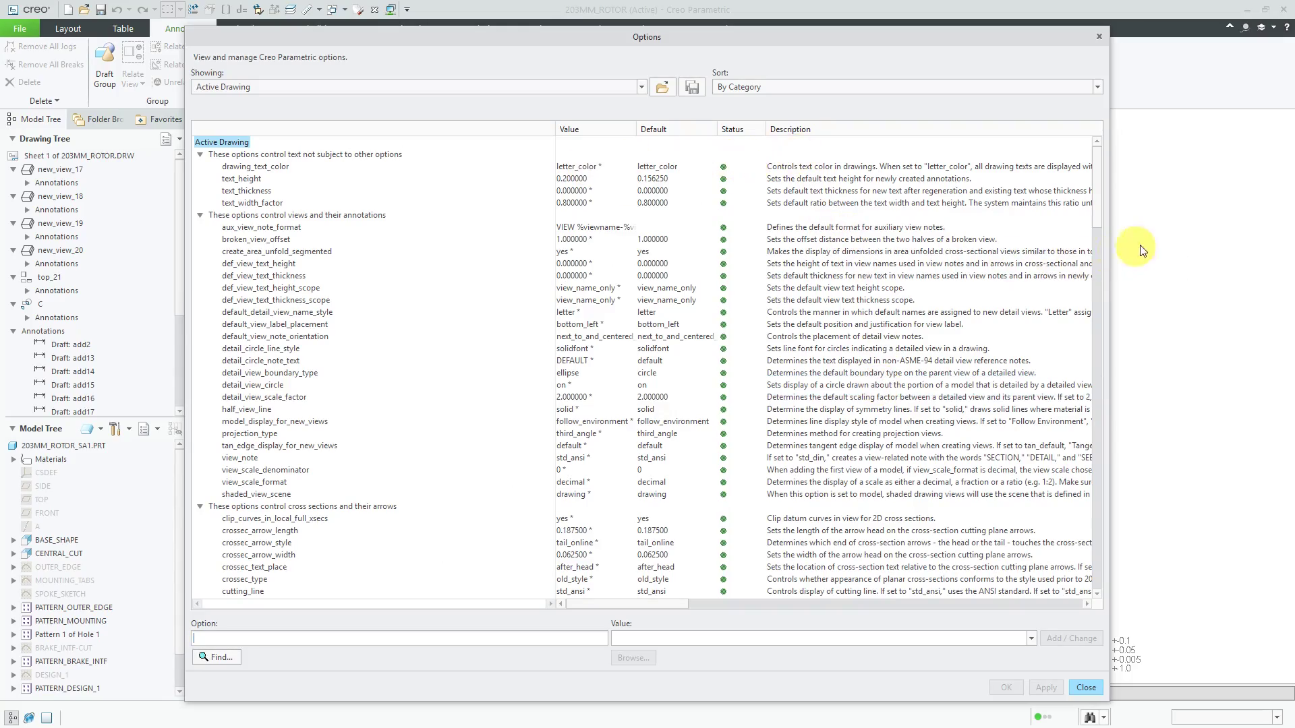
pyautogui.moveTo(1100, 200)
pyautogui.mouseDown()
pyautogui.moveTo(1119, 567)
pyautogui.moveTo(1106, 192)
pyautogui.mouseUp()
pyautogui.click(255, 179)
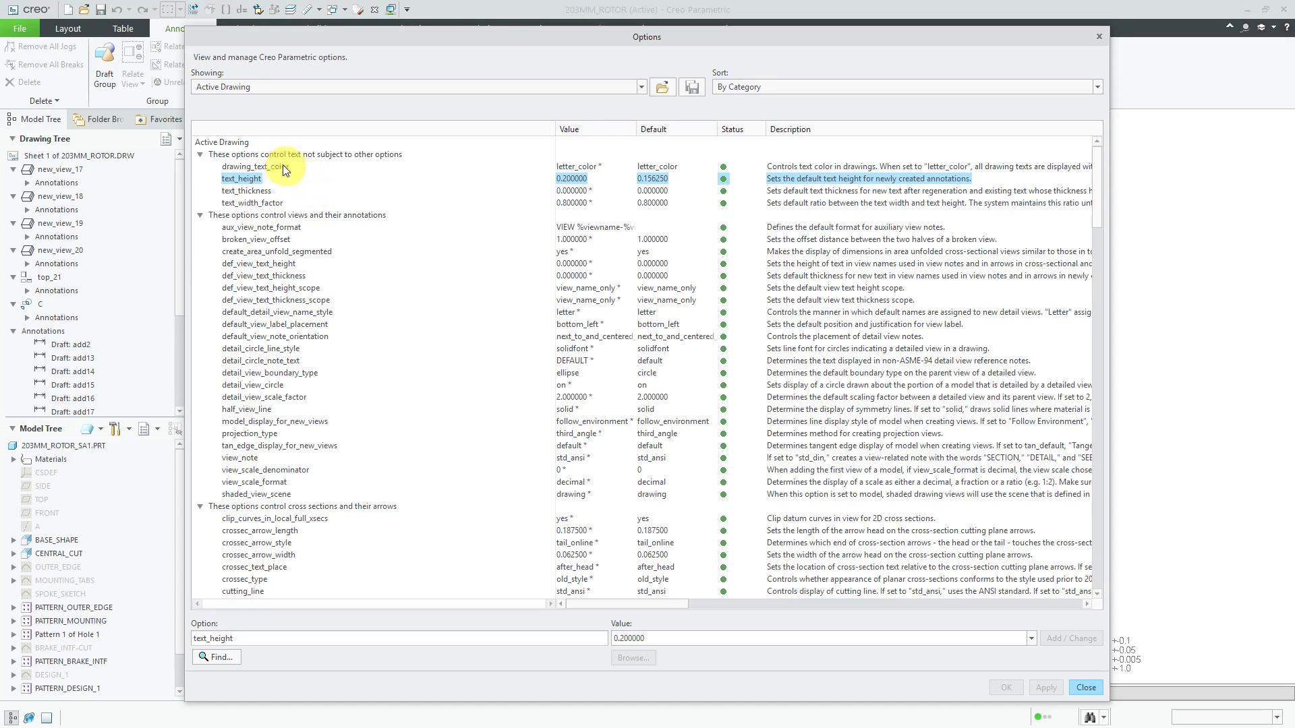
pyautogui.click(200, 155)
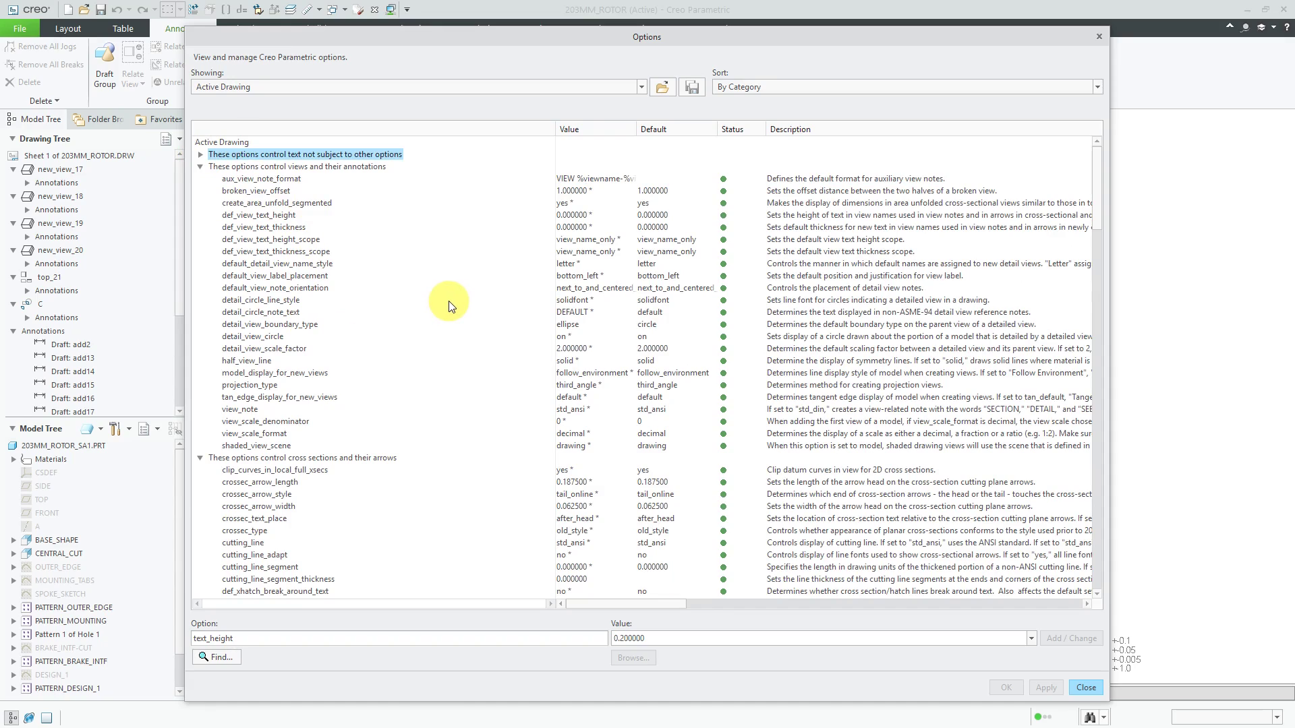
# Step: Set model_display_for_new_views to no_hidden
pyautogui.click(306, 373)
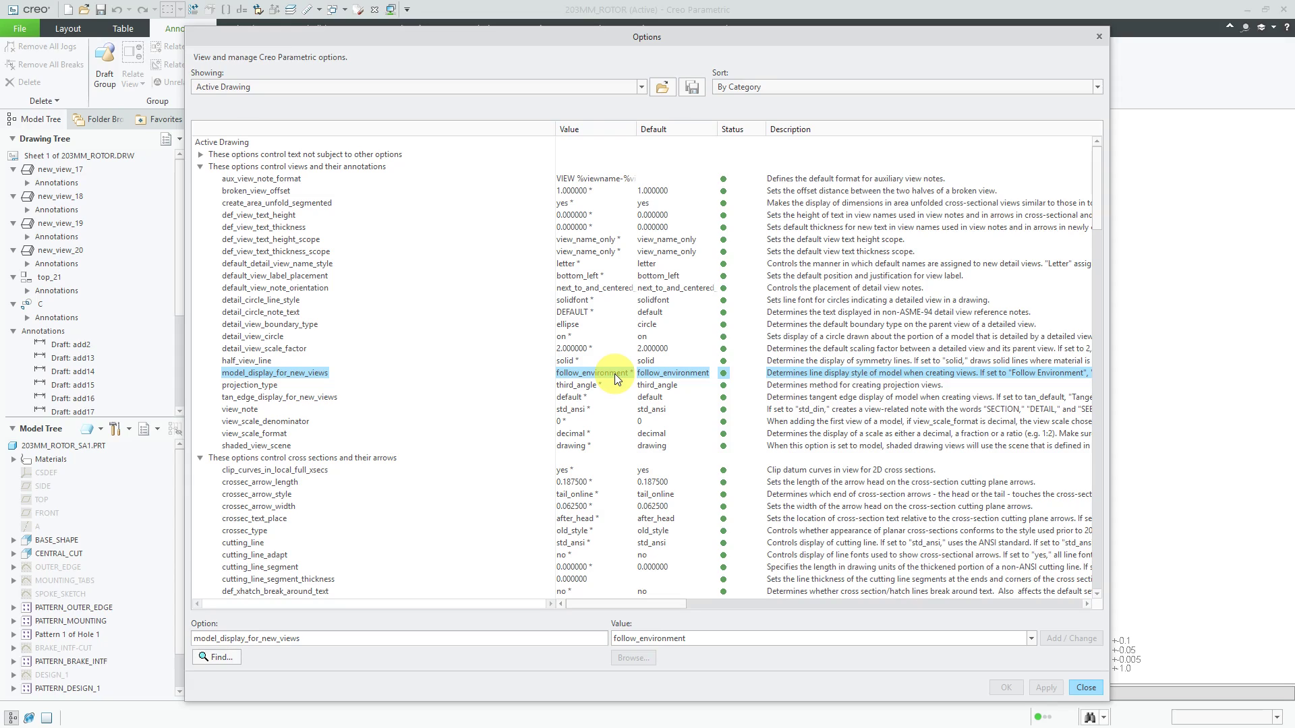
pyautogui.click(1032, 639)
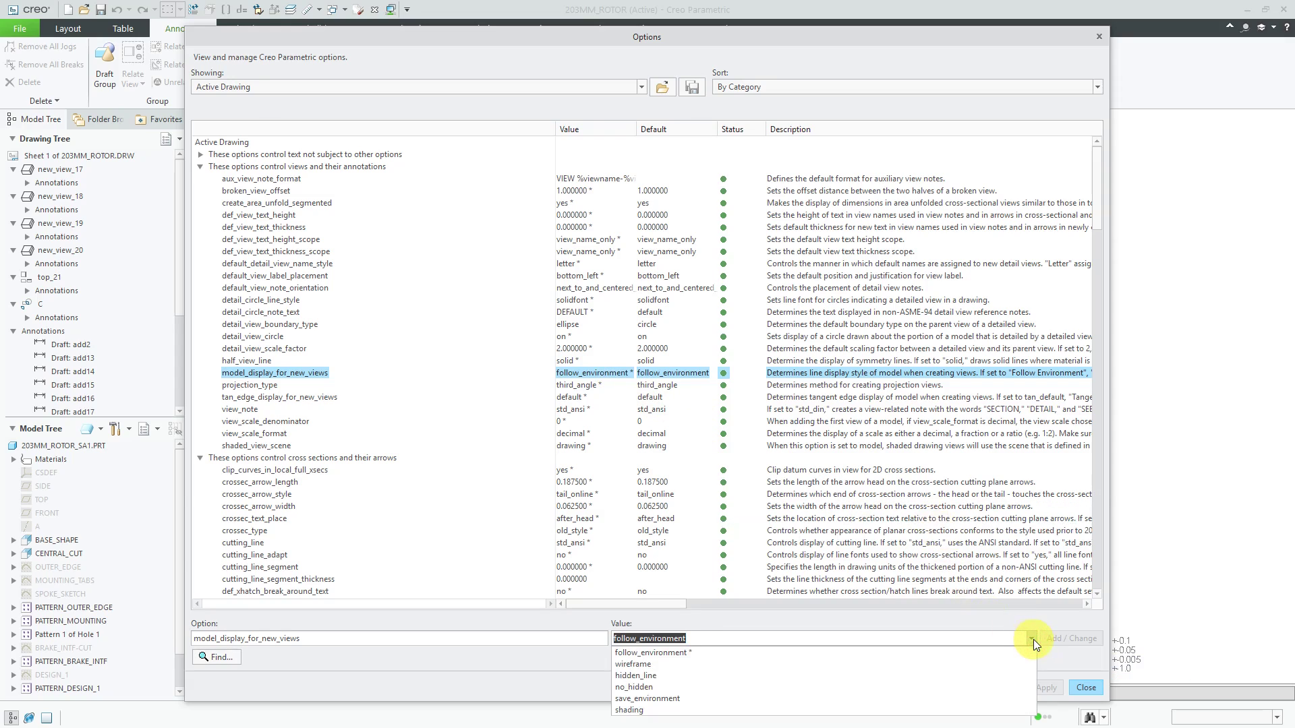
pyautogui.click(968, 685)
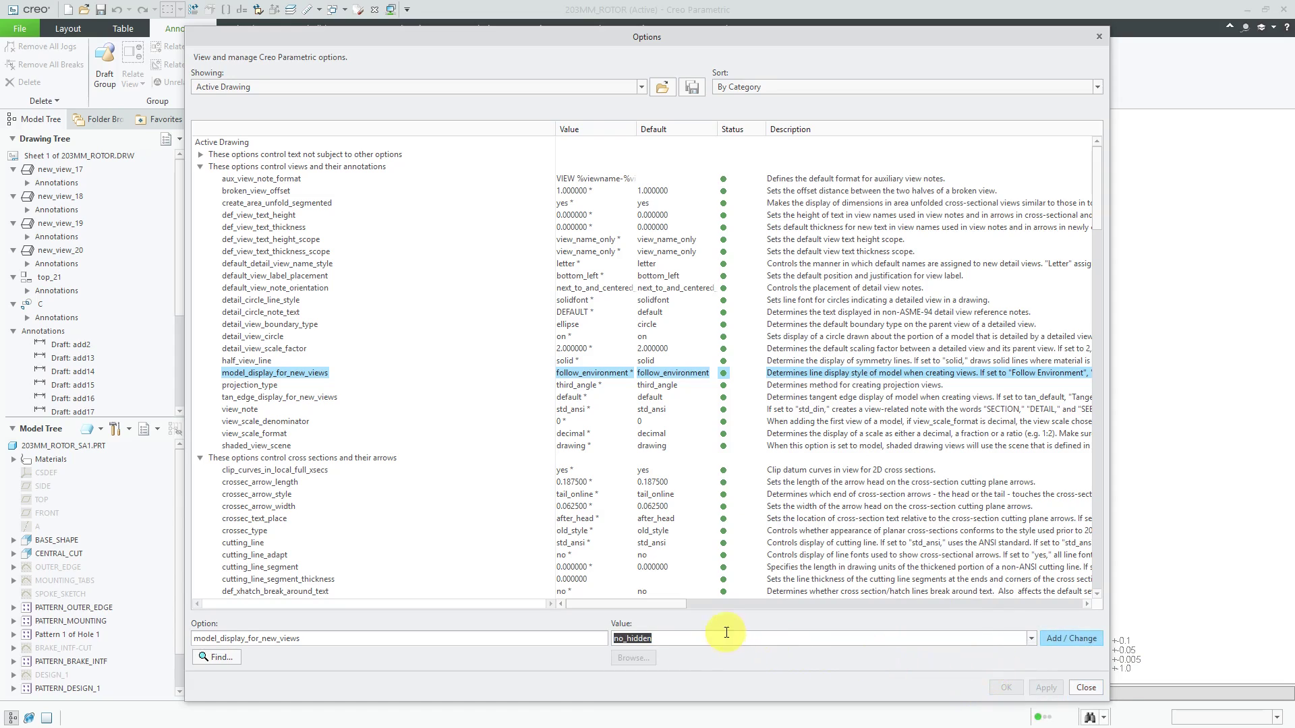
pyautogui.click(1063, 640)
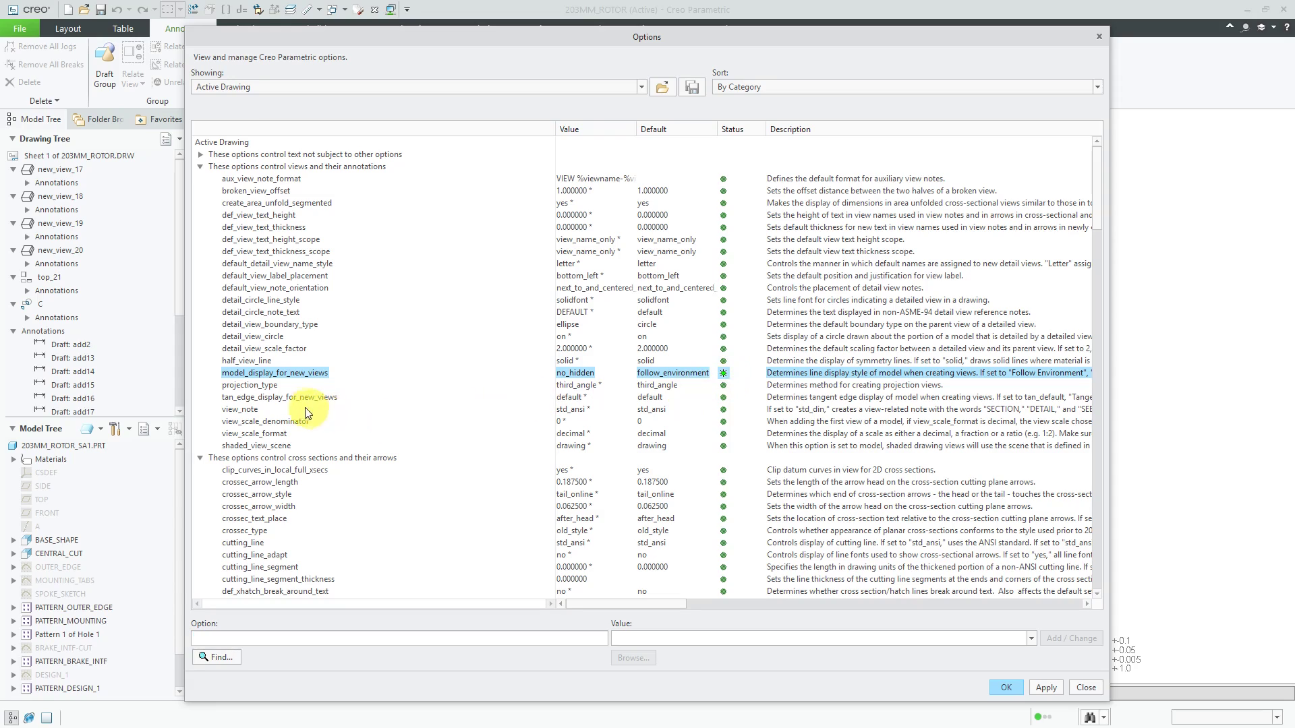
# Step: Set tan_edge_display_for_new_views to tan_solid
pyautogui.click(577, 397)
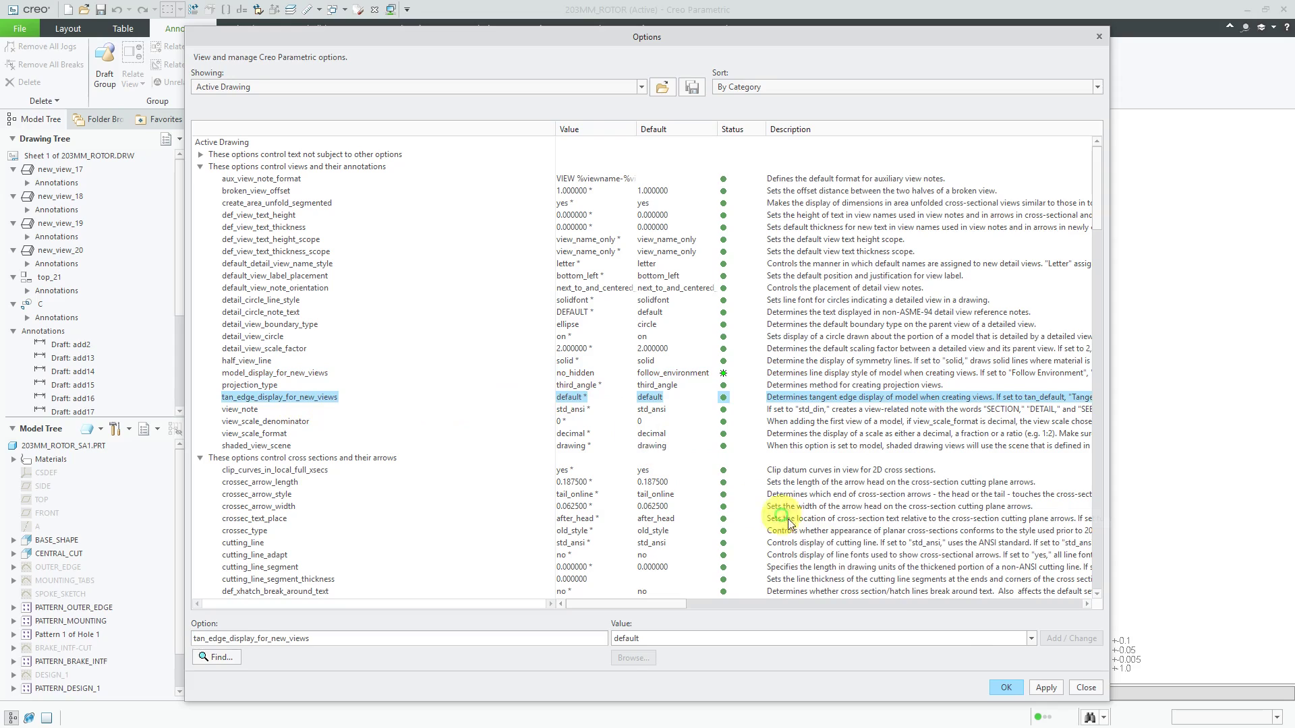
pyautogui.click(1029, 638)
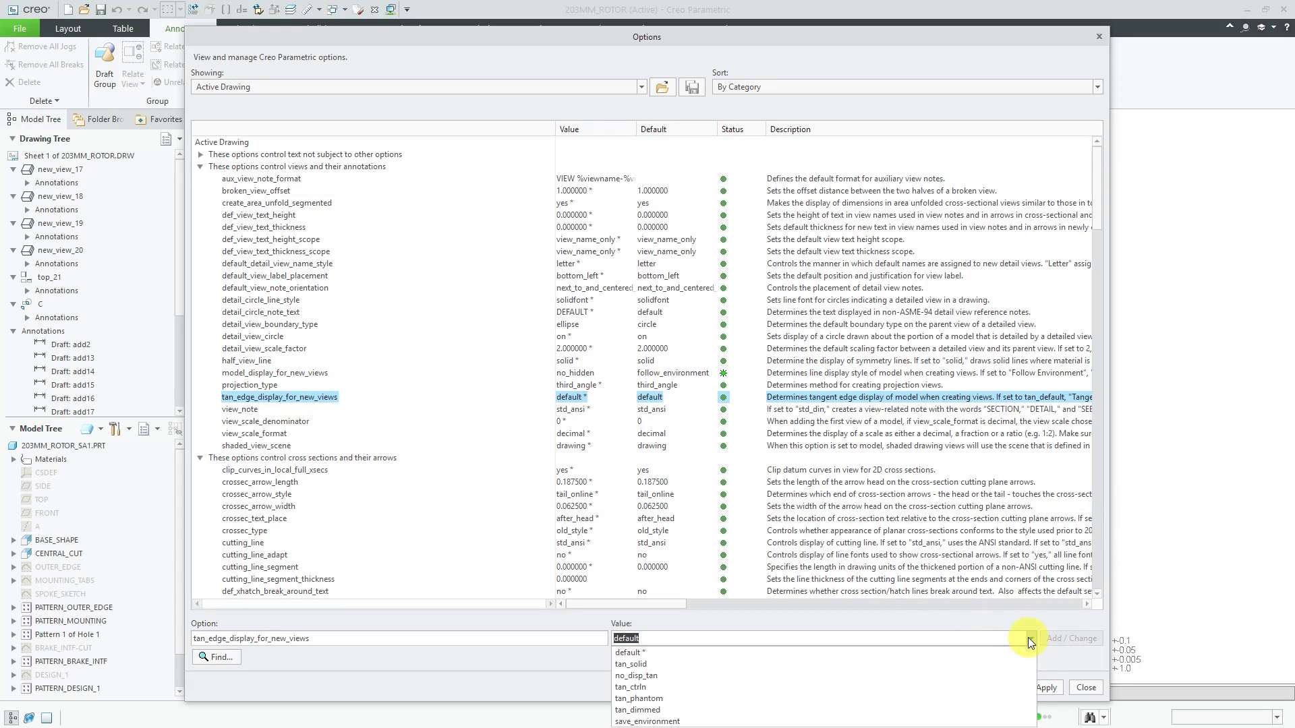
pyautogui.click(998, 661)
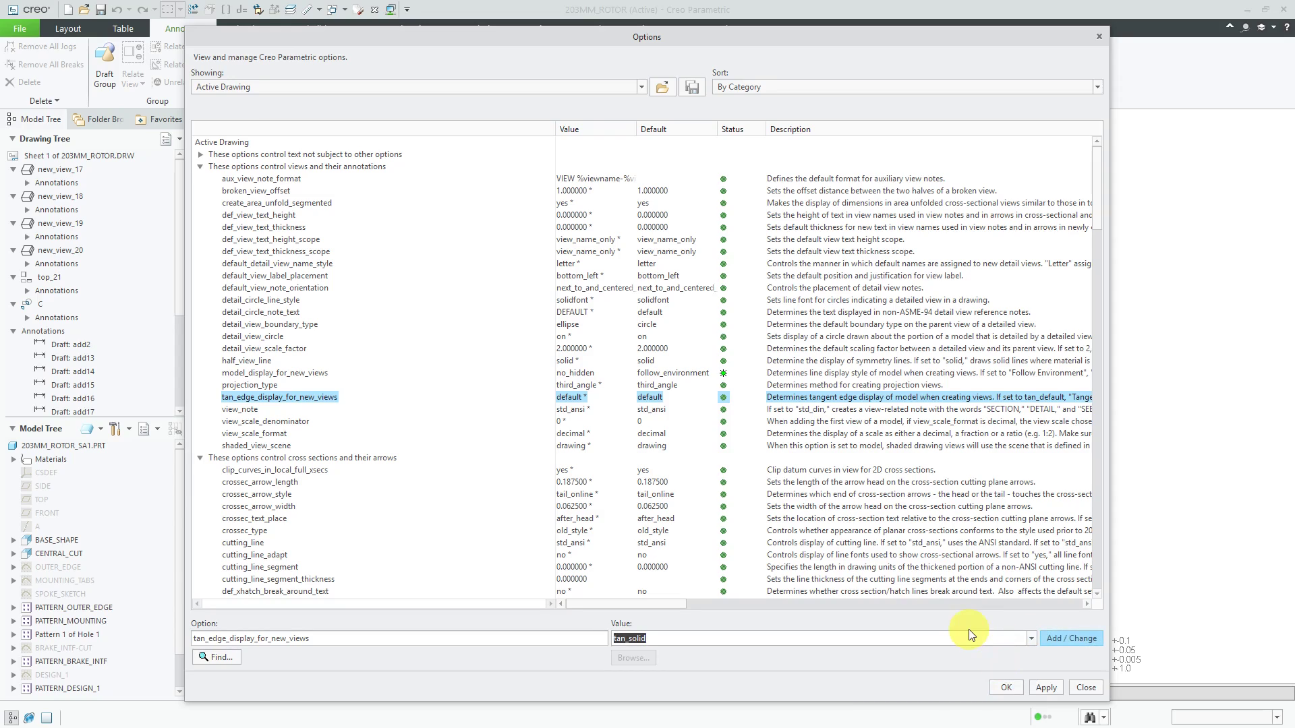
pyautogui.click(1054, 636)
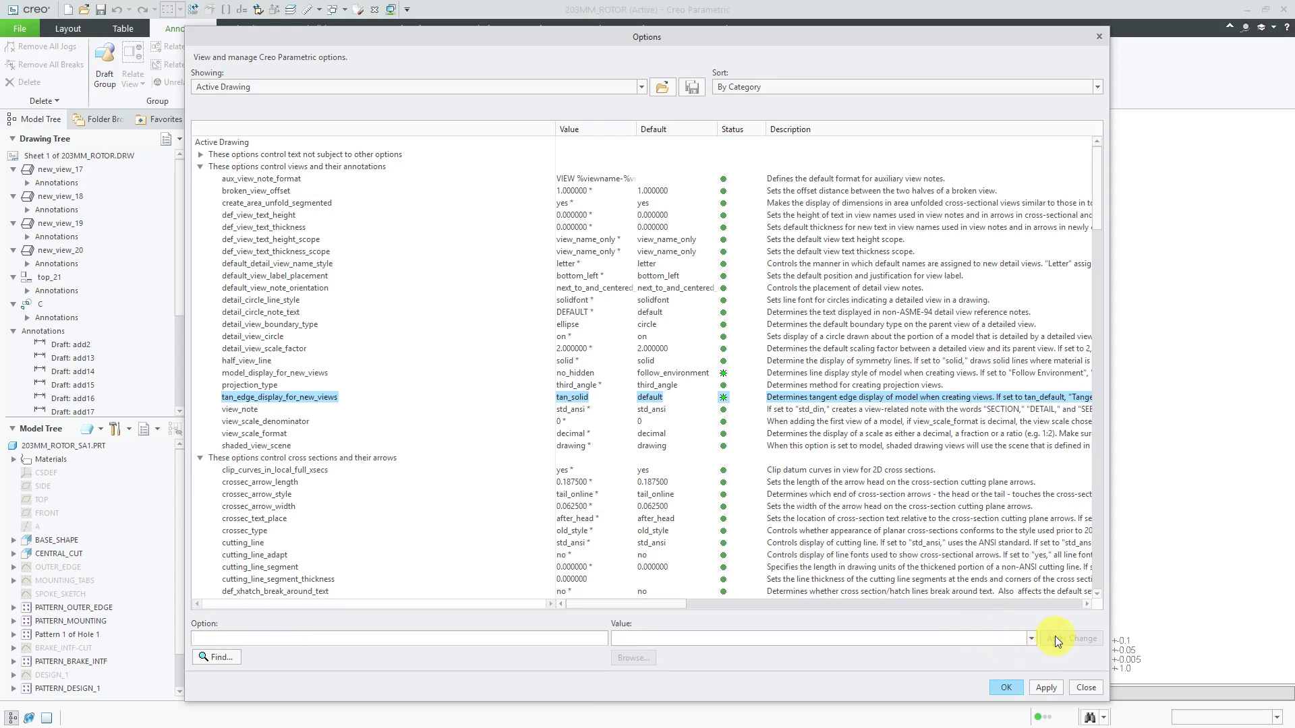
# Step: Collapse the views group, set crossec_arrow_length to .12, and collapse the cross-section group
pyautogui.click(200, 166)
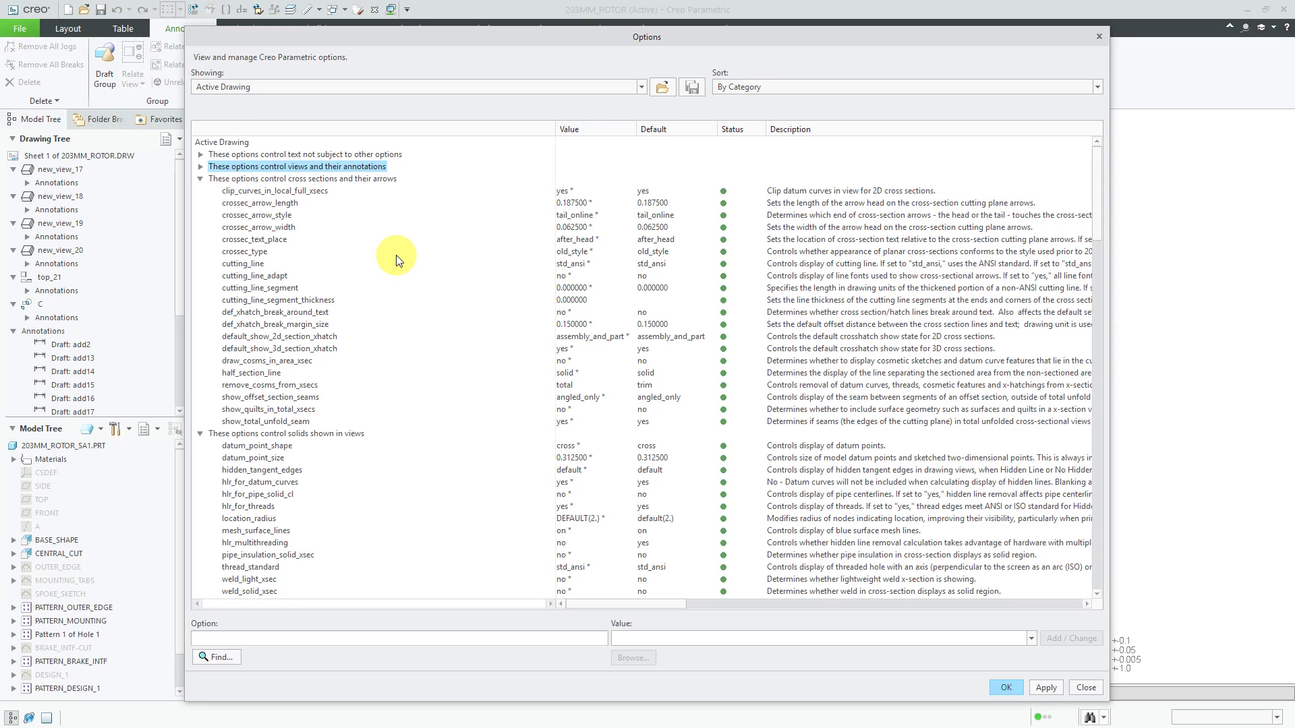
pyautogui.click(291, 204)
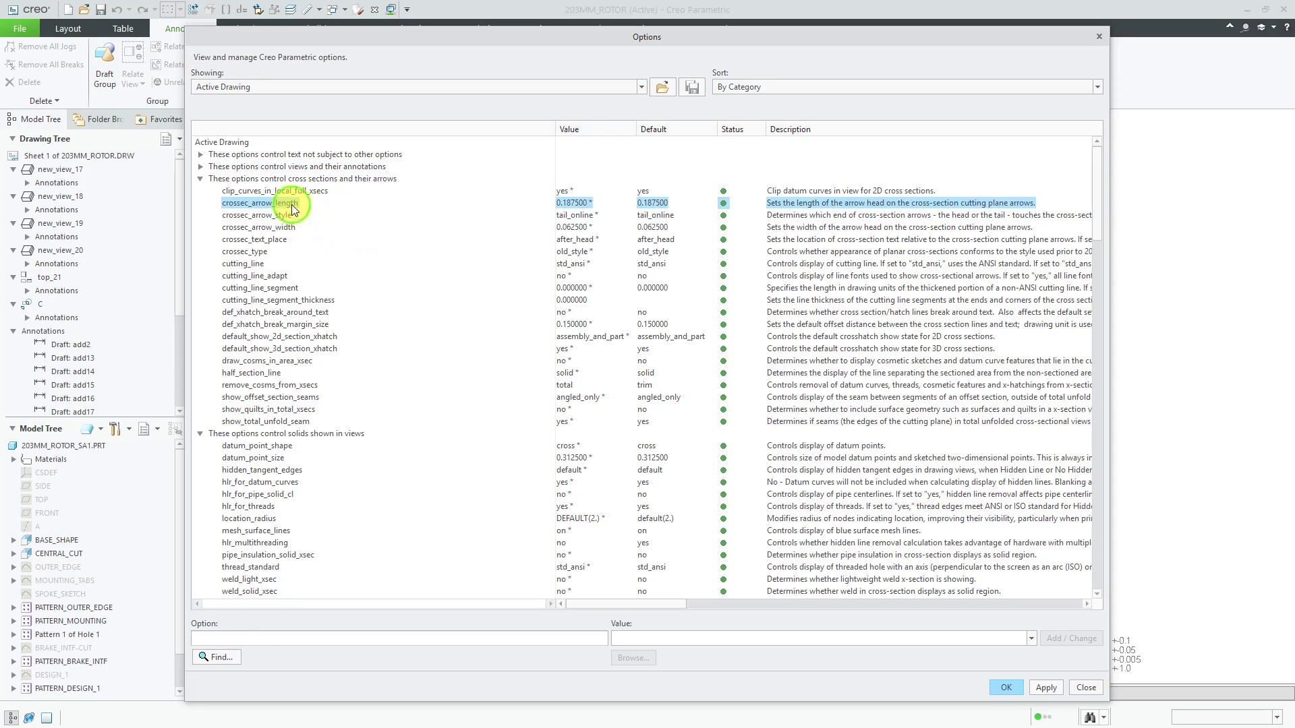
pyautogui.doubleClick(733, 637)
pyautogui.write('.12')
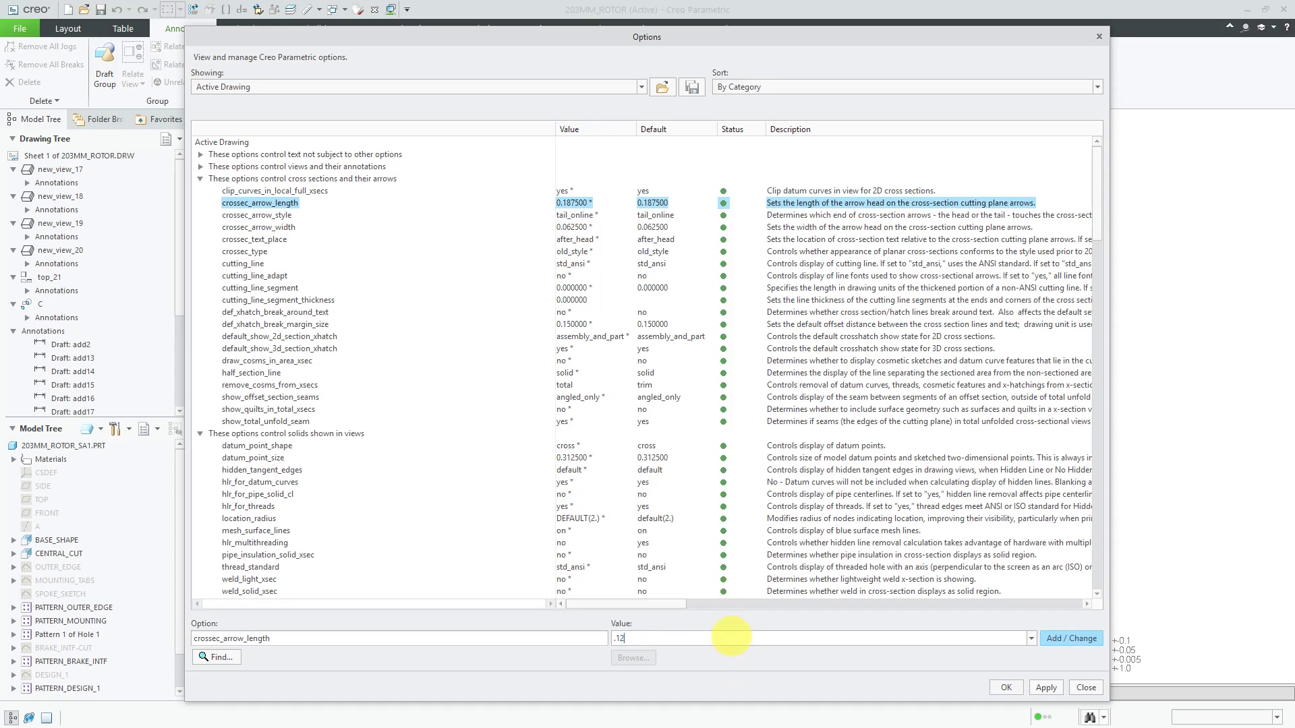
pyautogui.press('Return')
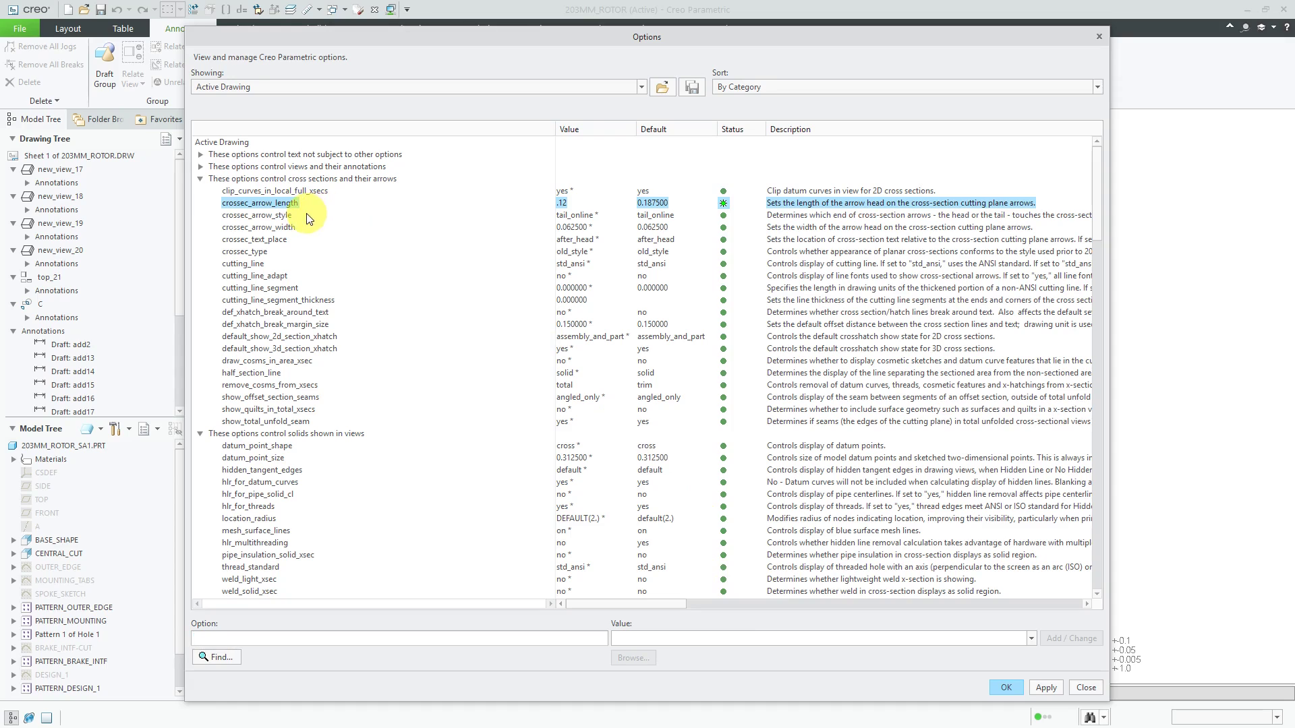
pyautogui.click(199, 179)
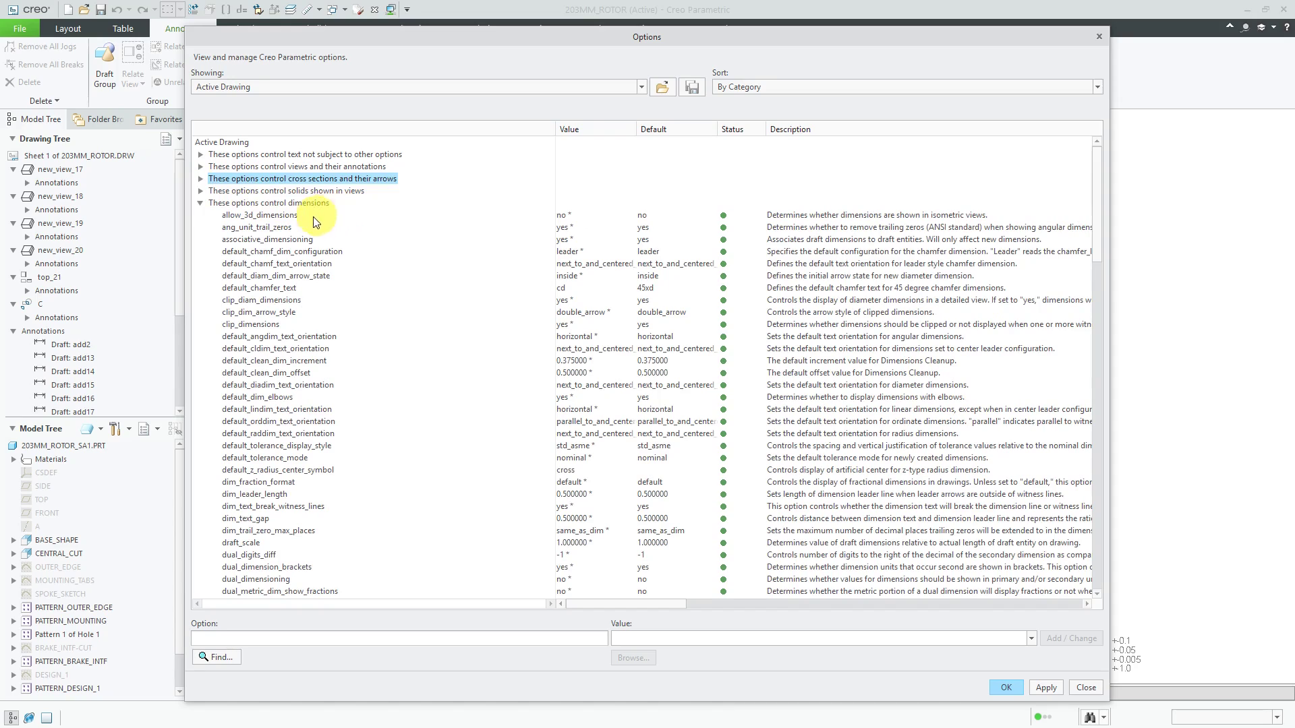
# Step: Set allow_3d_dimensions to yes
pyautogui.click(290, 216)
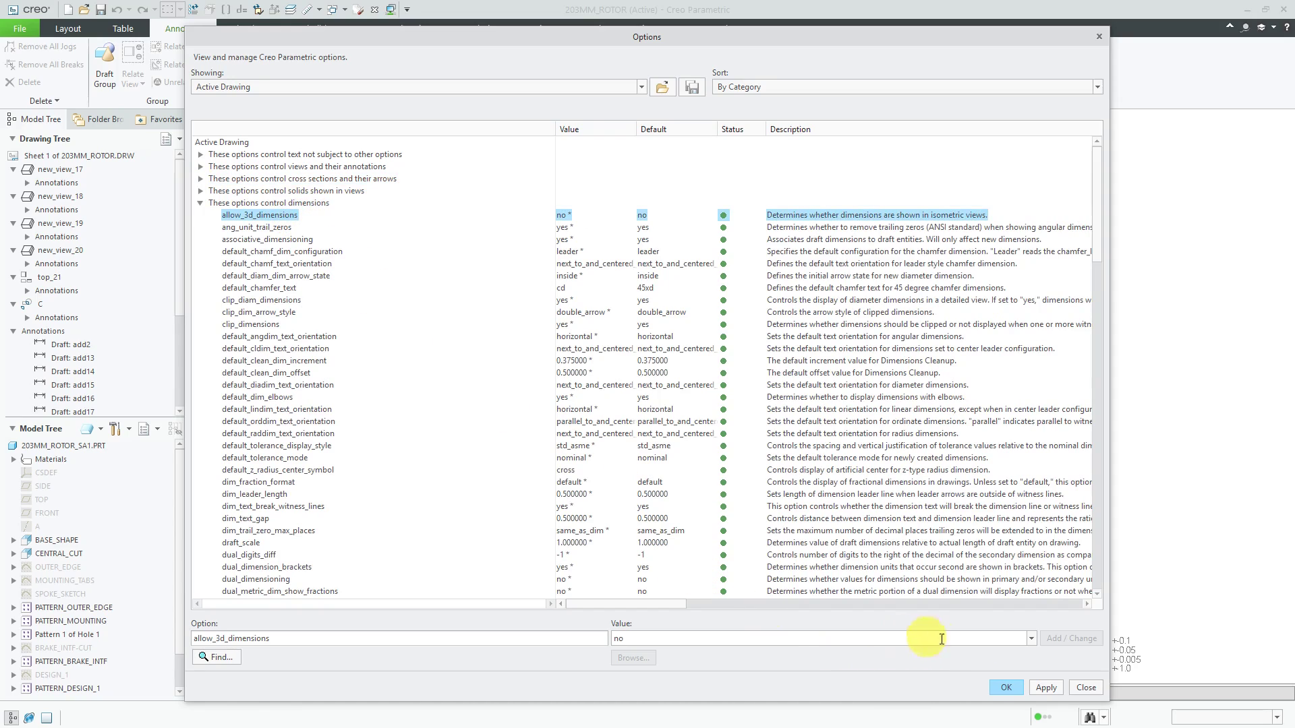
pyautogui.click(1028, 638)
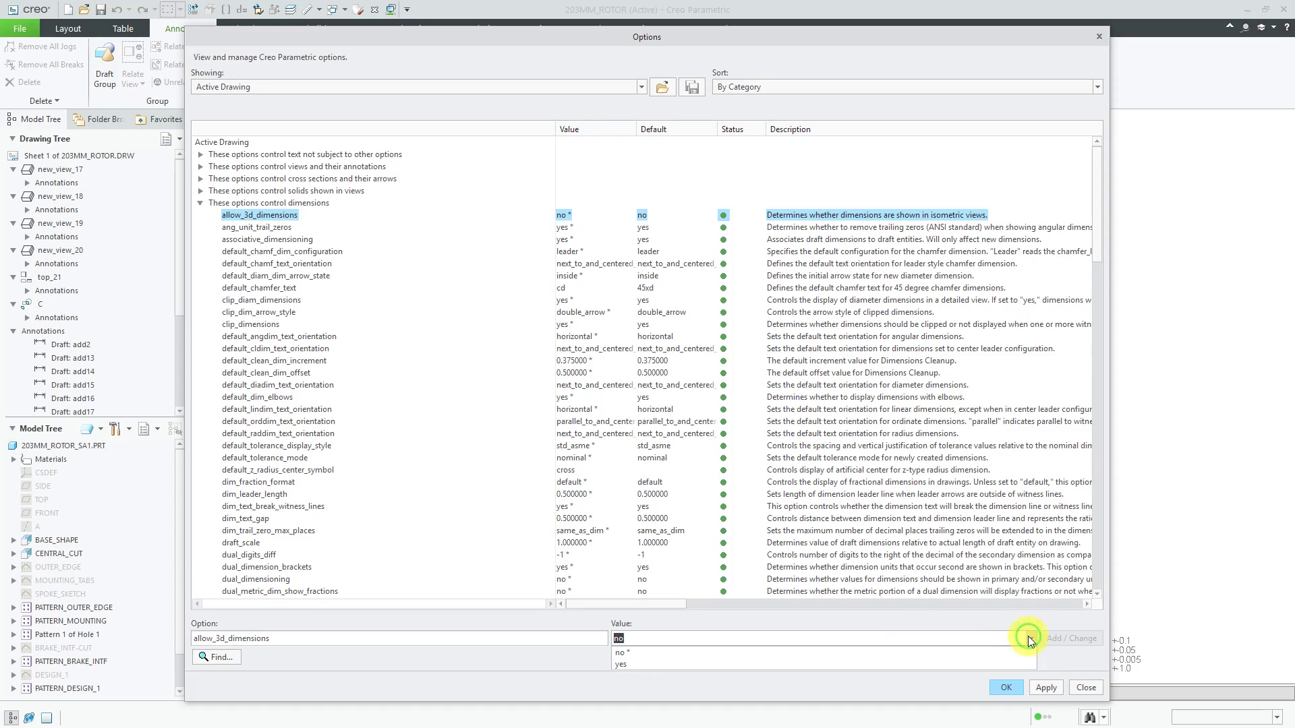
pyautogui.click(1004, 665)
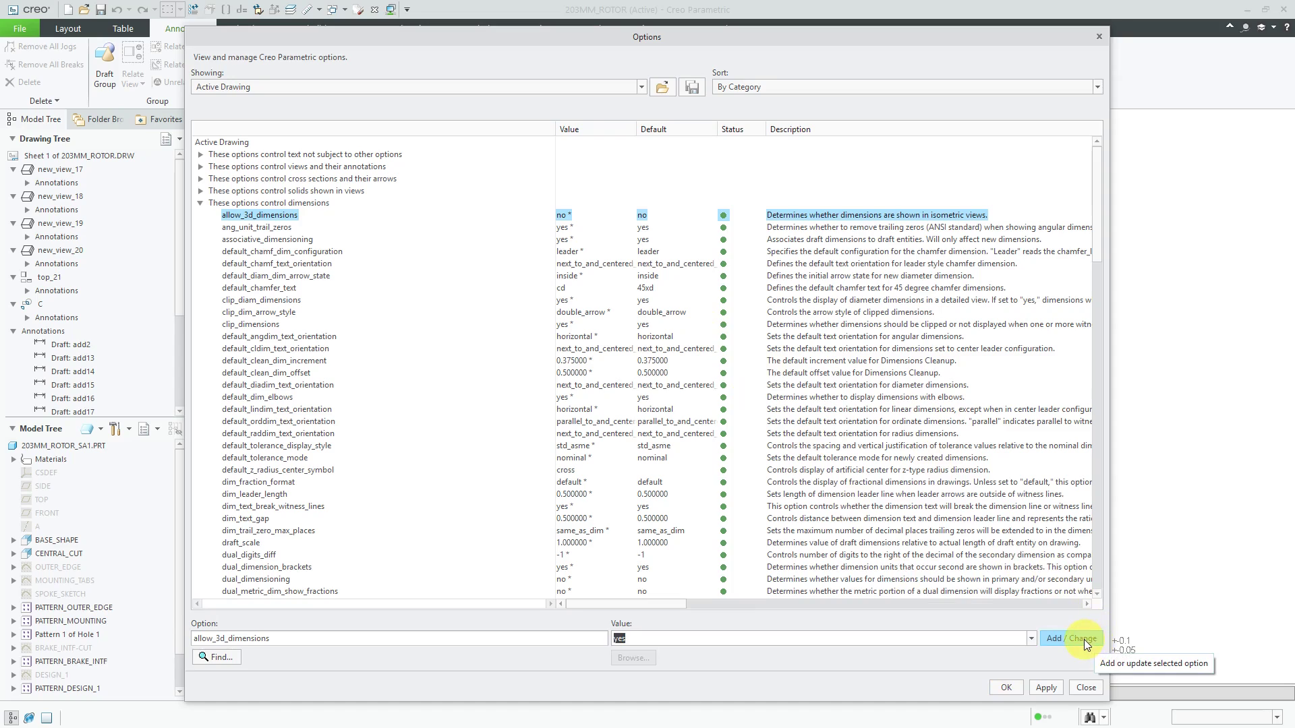
pyautogui.click(1075, 638)
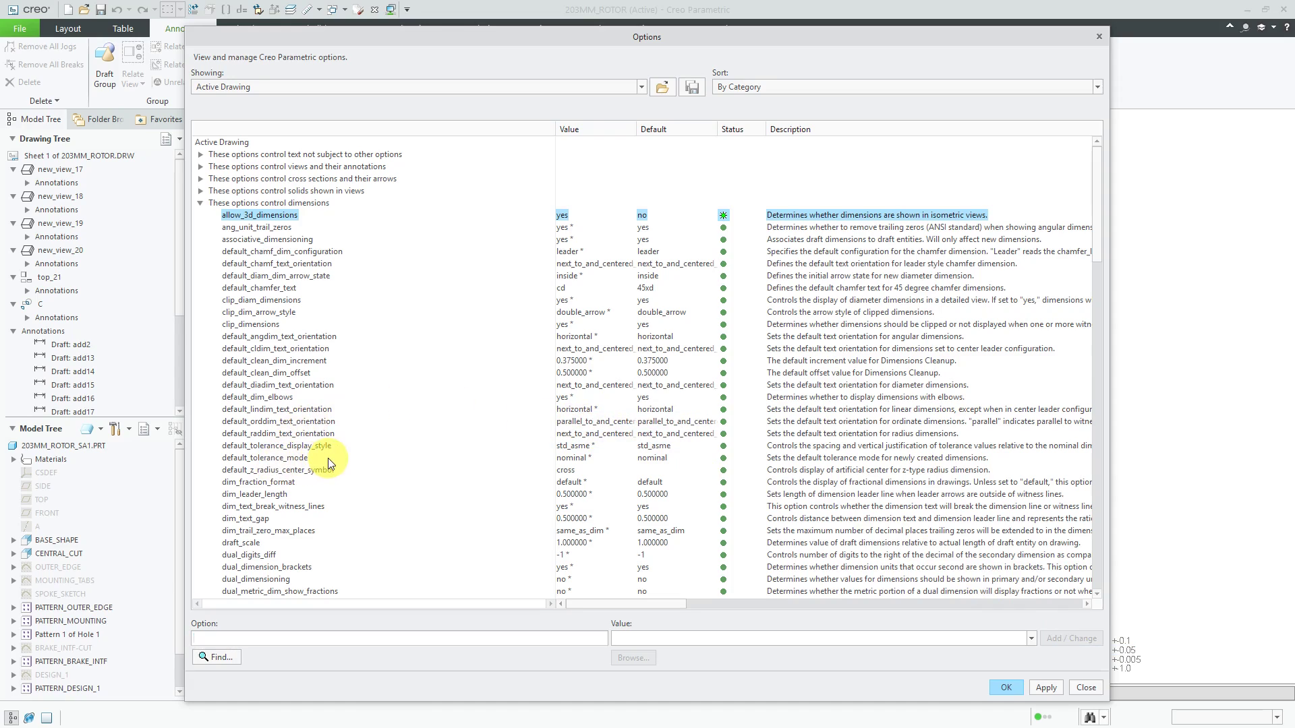
# Step: Set dim_leader_length to .2
pyautogui.click(280, 493)
pyautogui.click(775, 636)
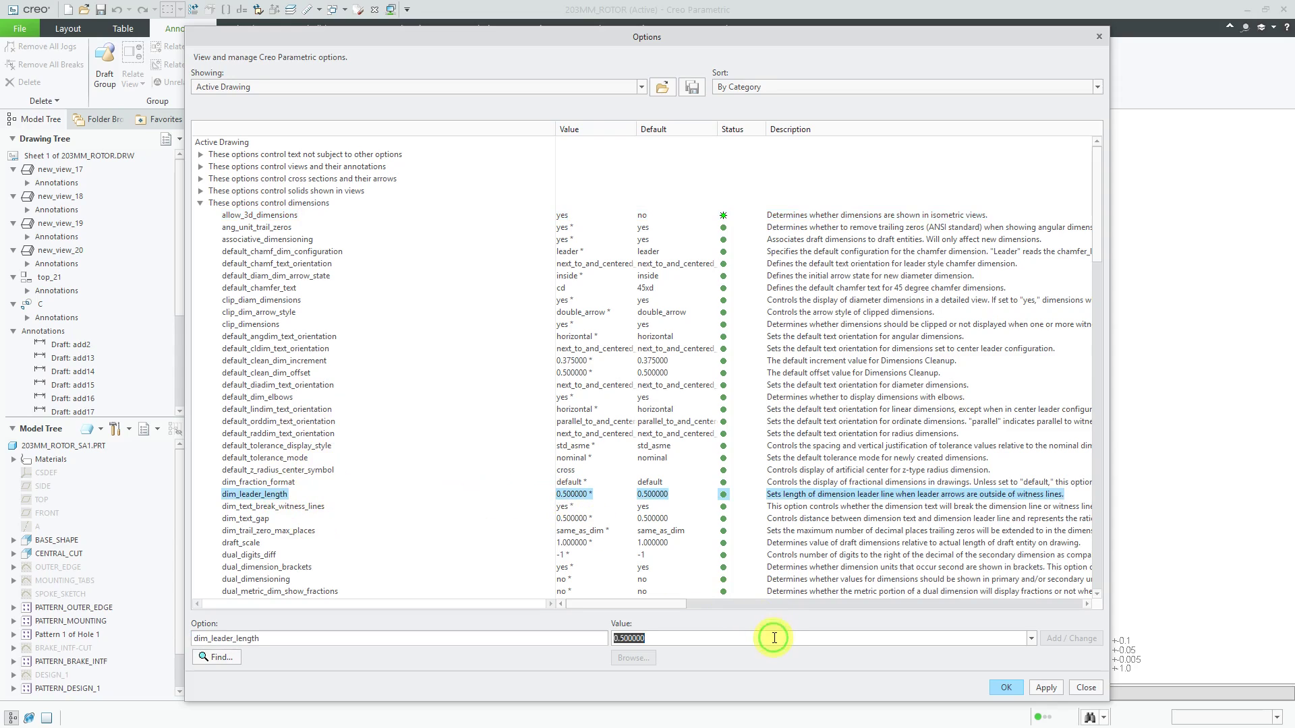
pyautogui.write('.2')
pyautogui.press('Return')
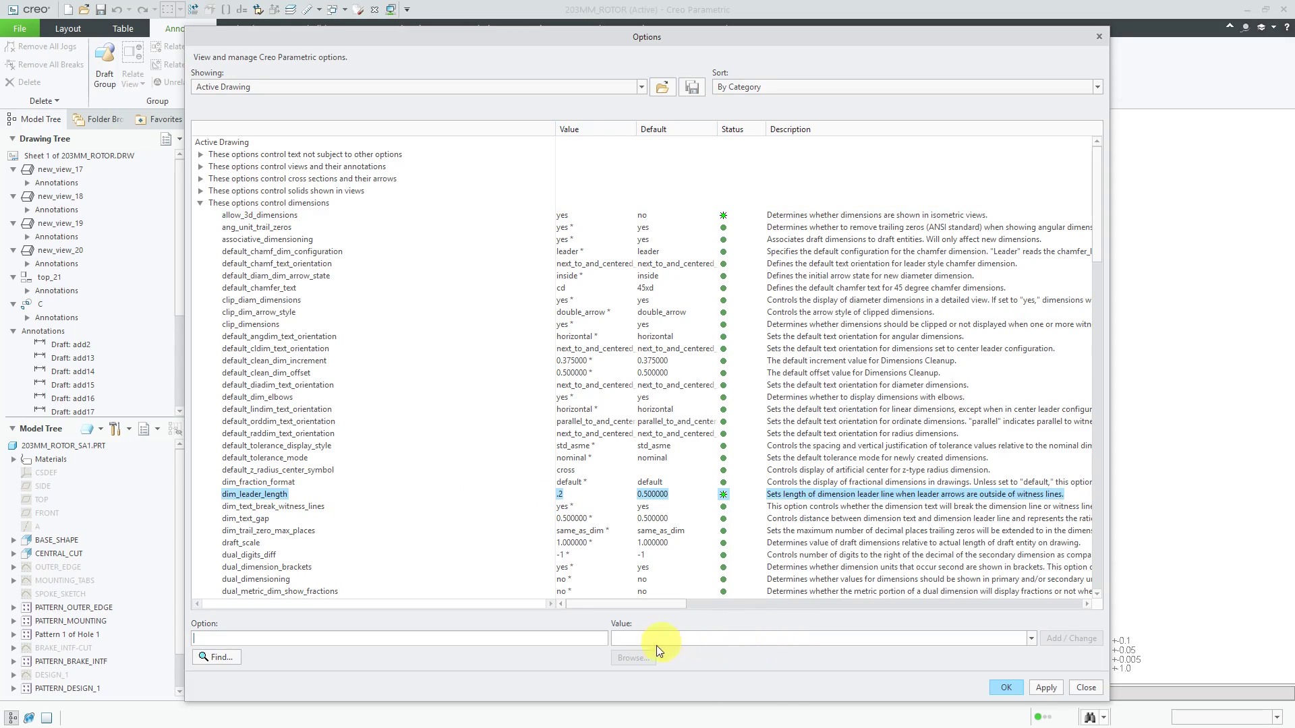
# Step: Change dual_secondary_units from mm to cm, after first picking primary[secondary] for dual_dimensioning
pyautogui.click(273, 580)
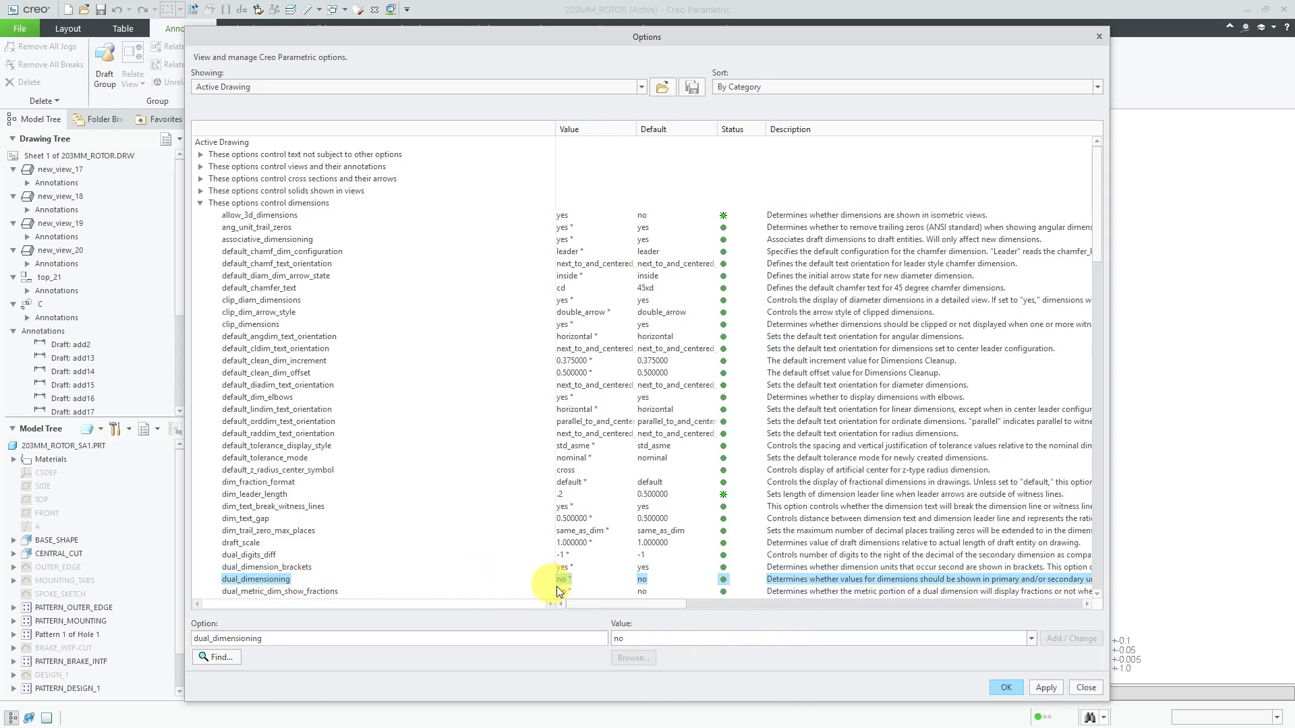
pyautogui.scroll(-3, 832, 607)
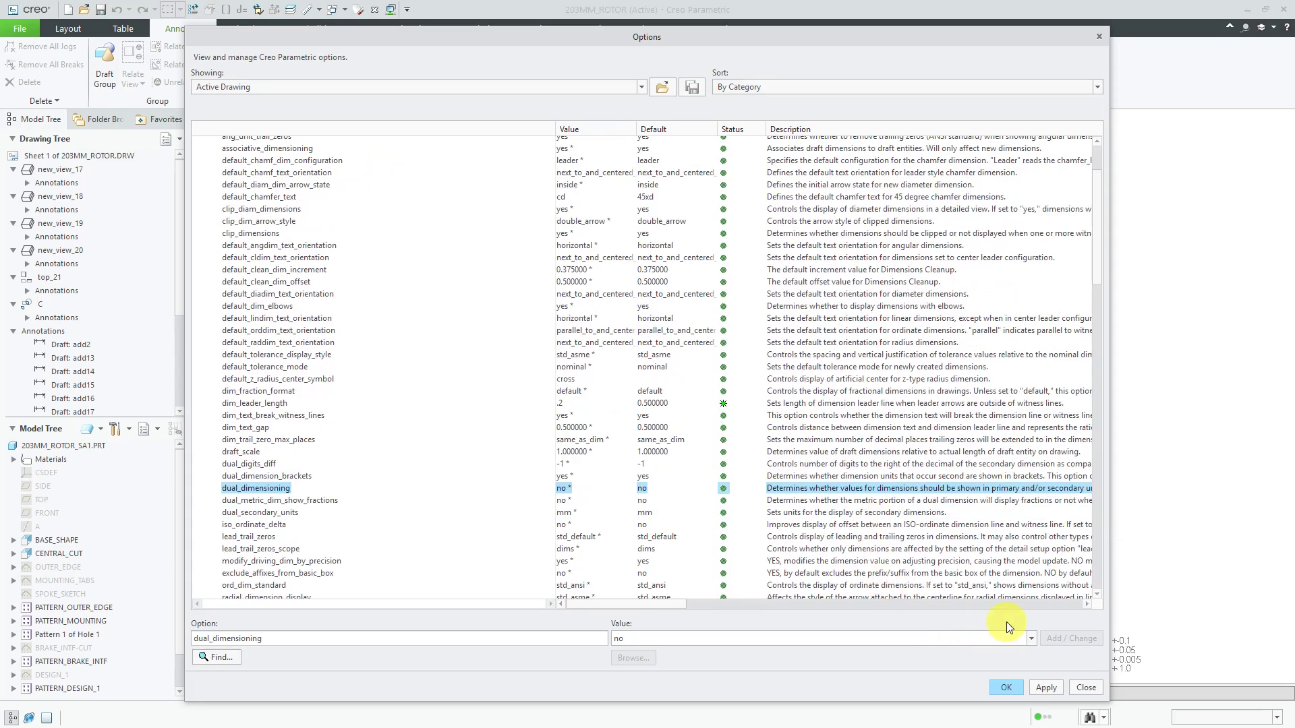
pyautogui.click(1032, 638)
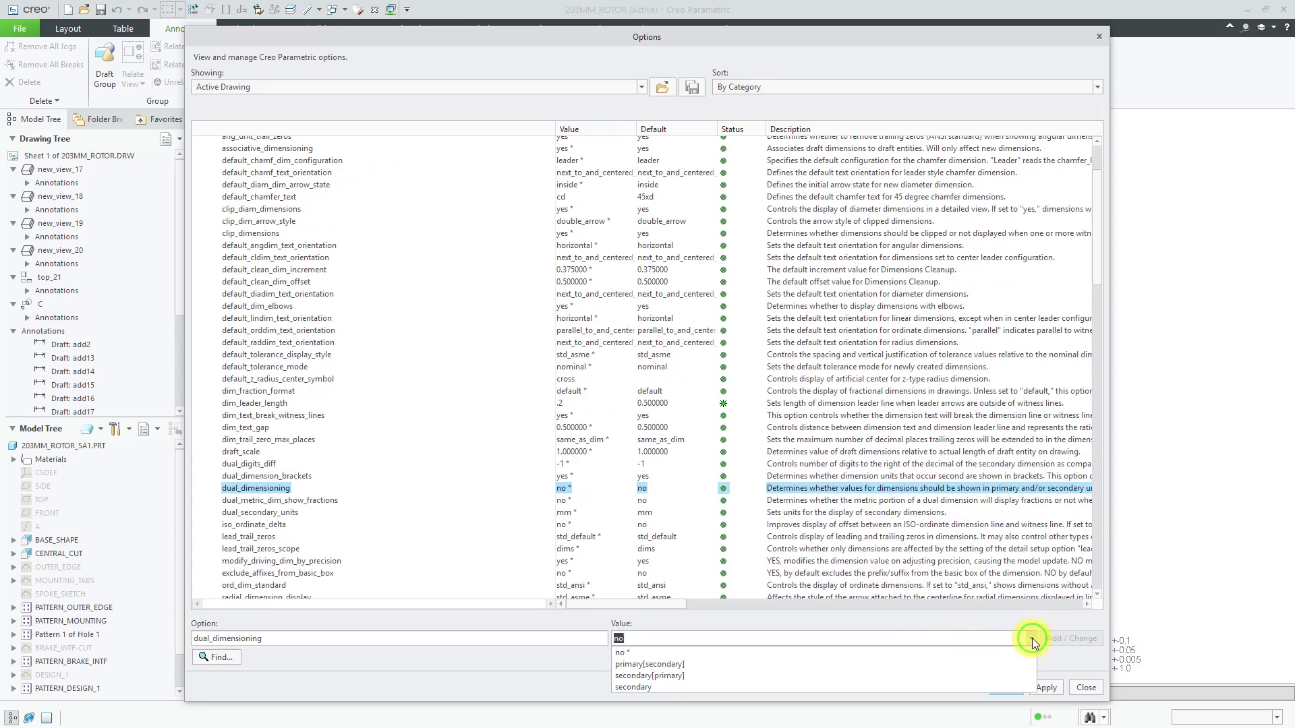
pyautogui.click(1002, 662)
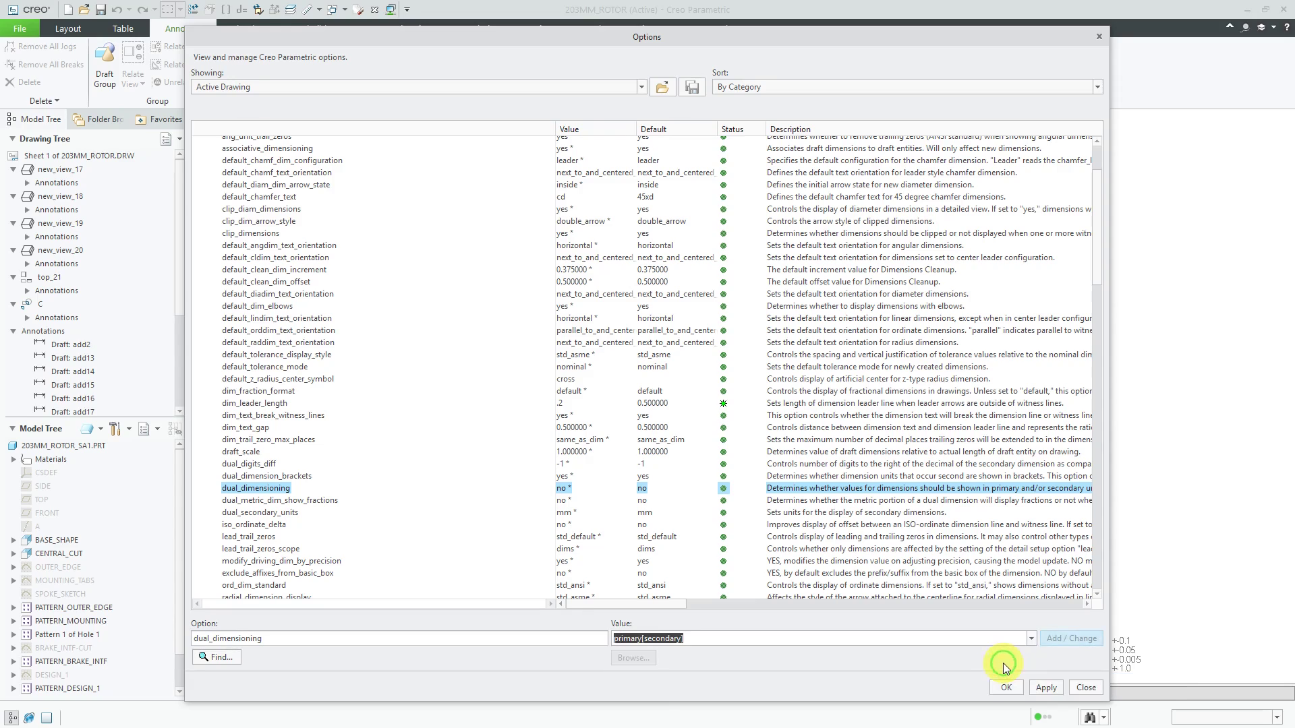
pyautogui.click(294, 514)
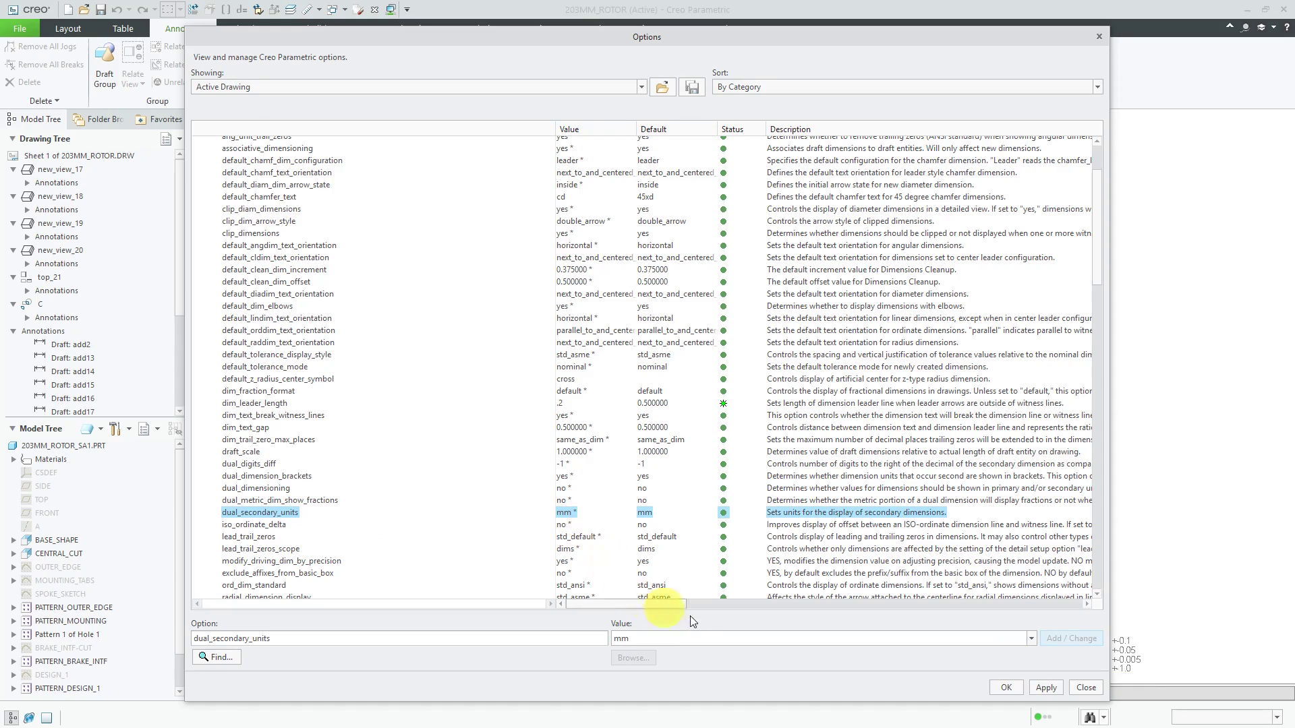
pyautogui.click(1030, 640)
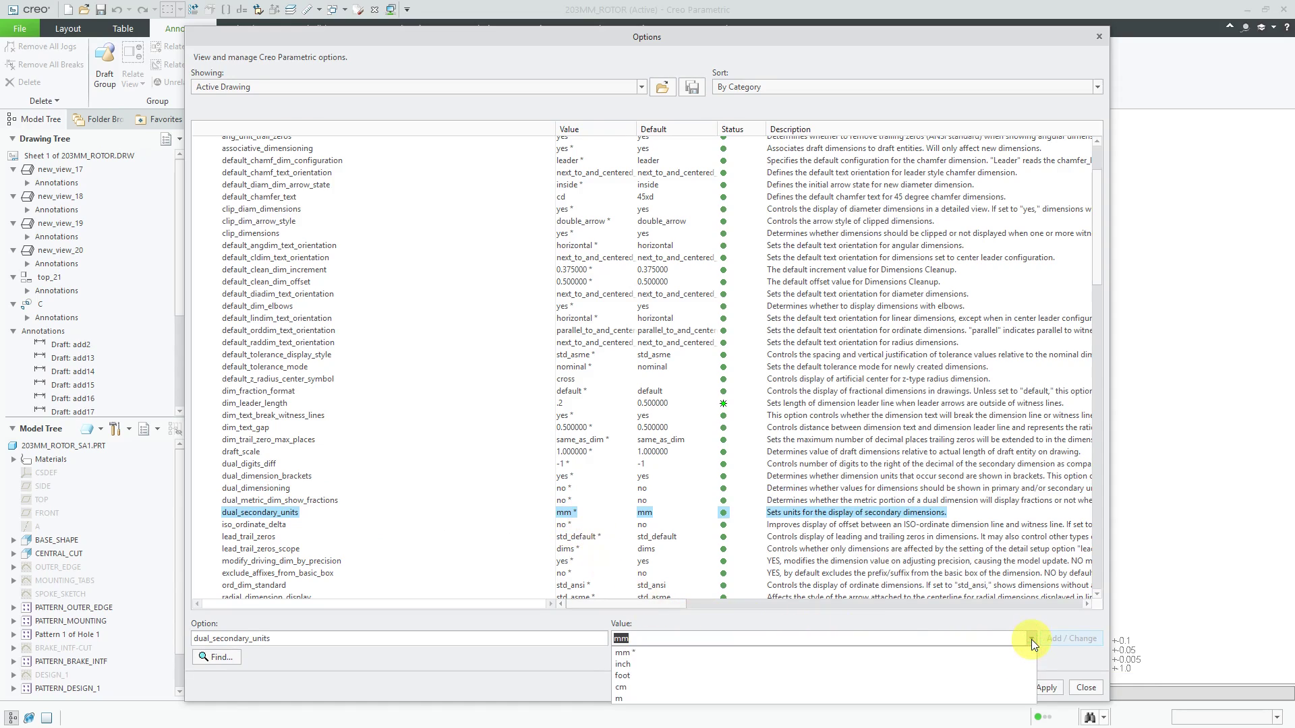
pyautogui.click(1010, 689)
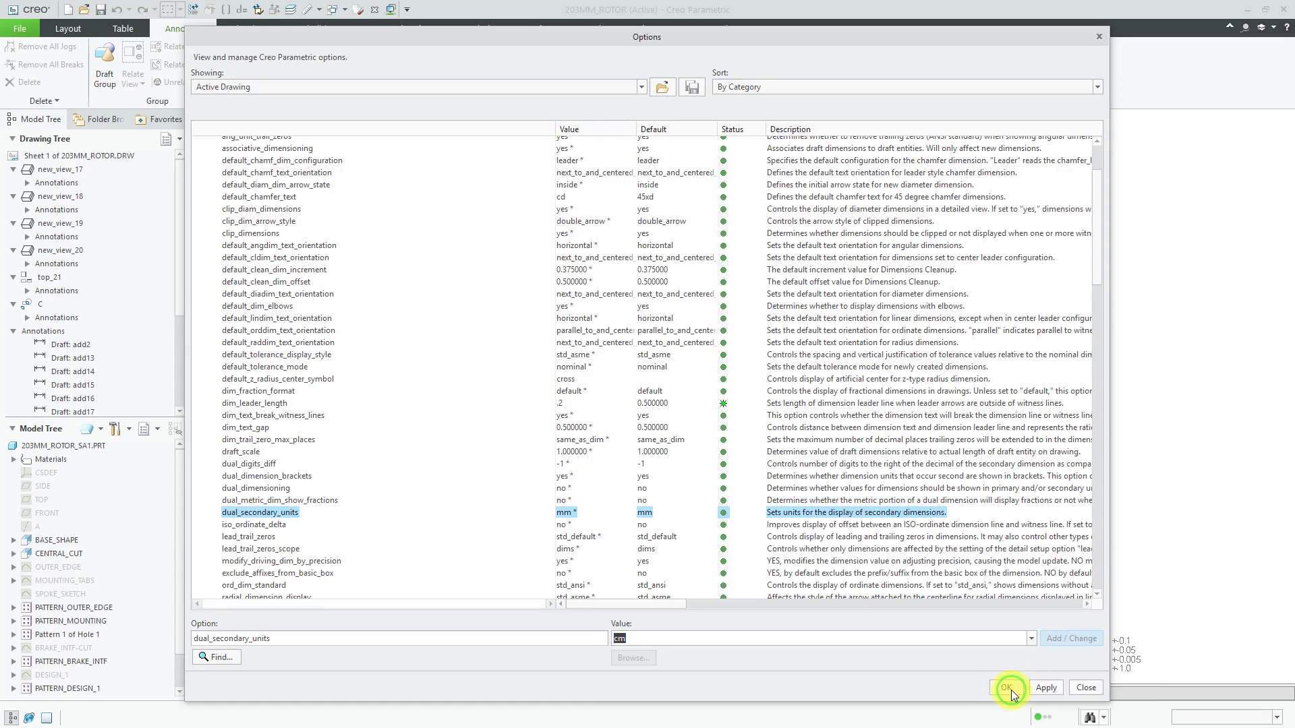
pyautogui.click(1062, 638)
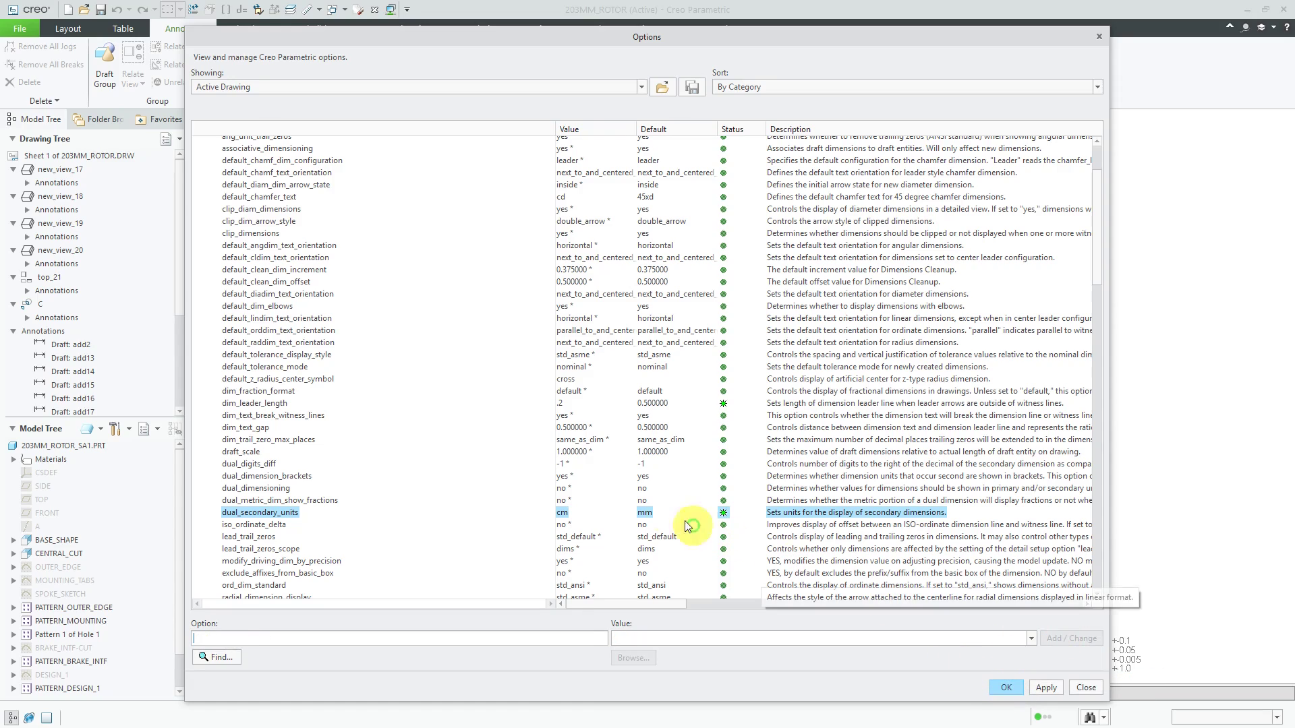
# Step: Set dual_dimensioning to primary[secondary]
pyautogui.click(281, 488)
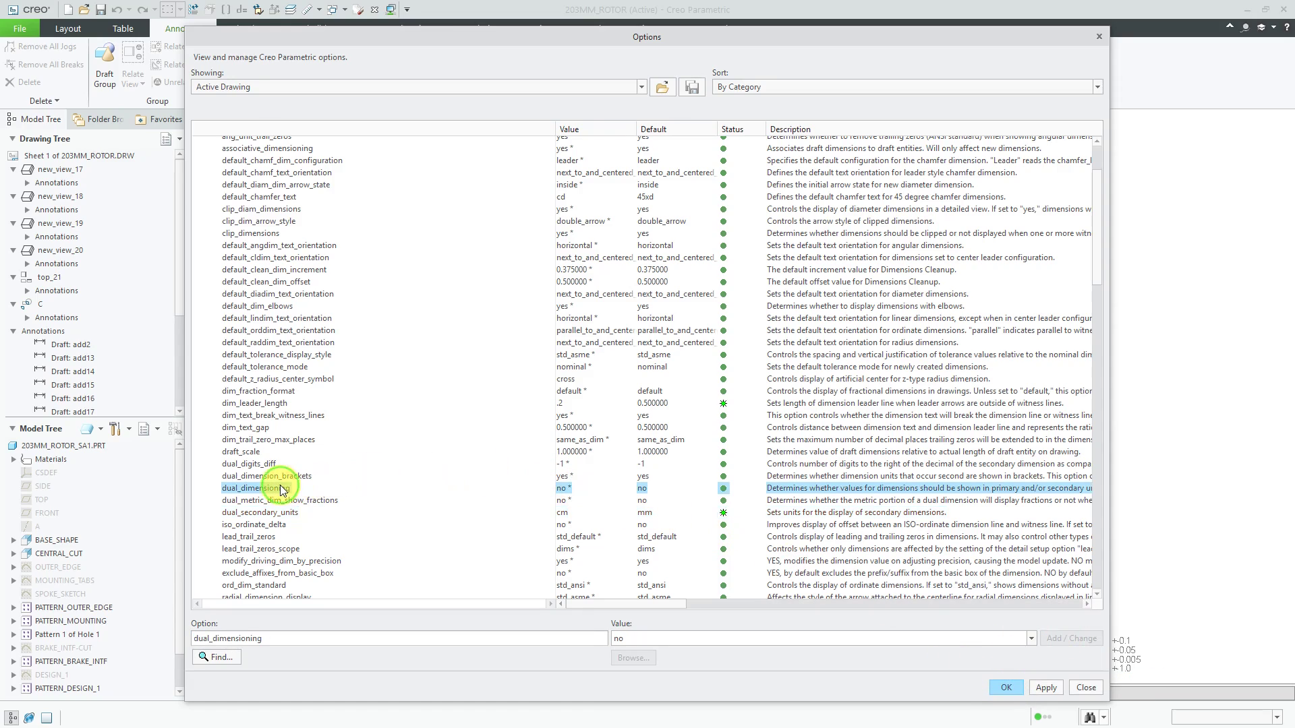
pyautogui.click(1030, 638)
pyautogui.click(1014, 665)
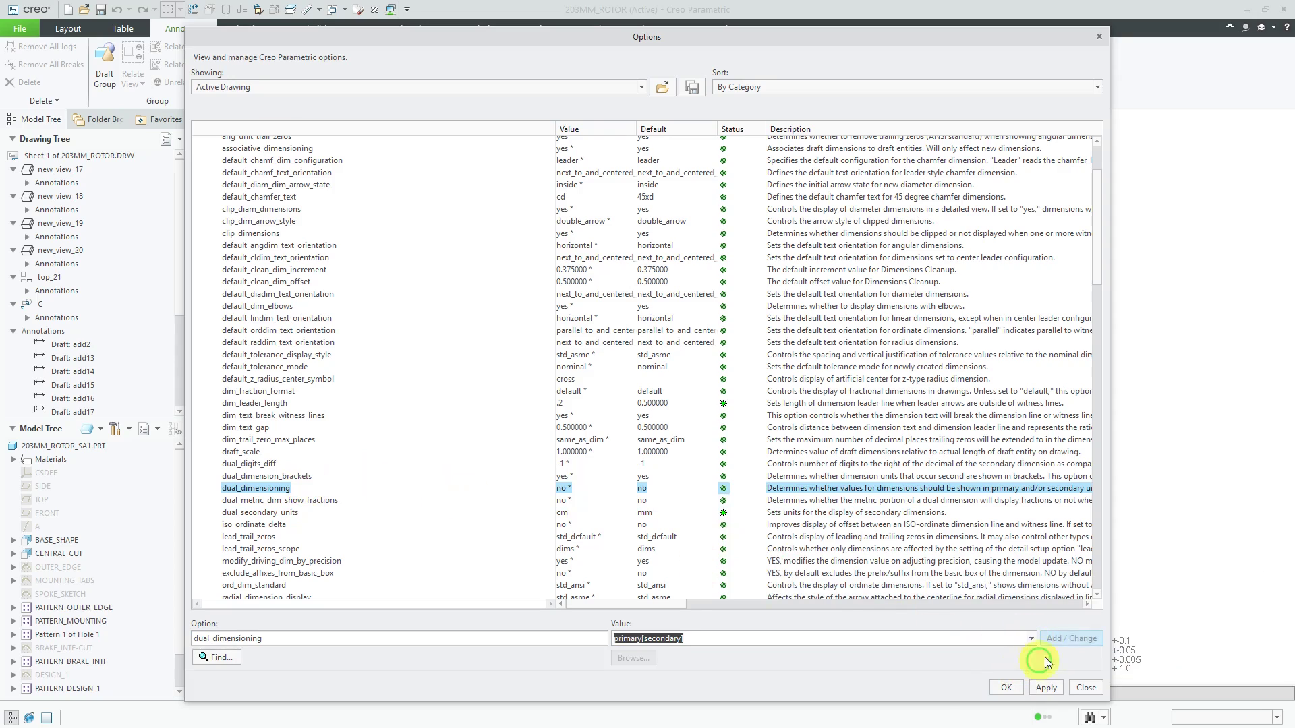
pyautogui.click(1075, 638)
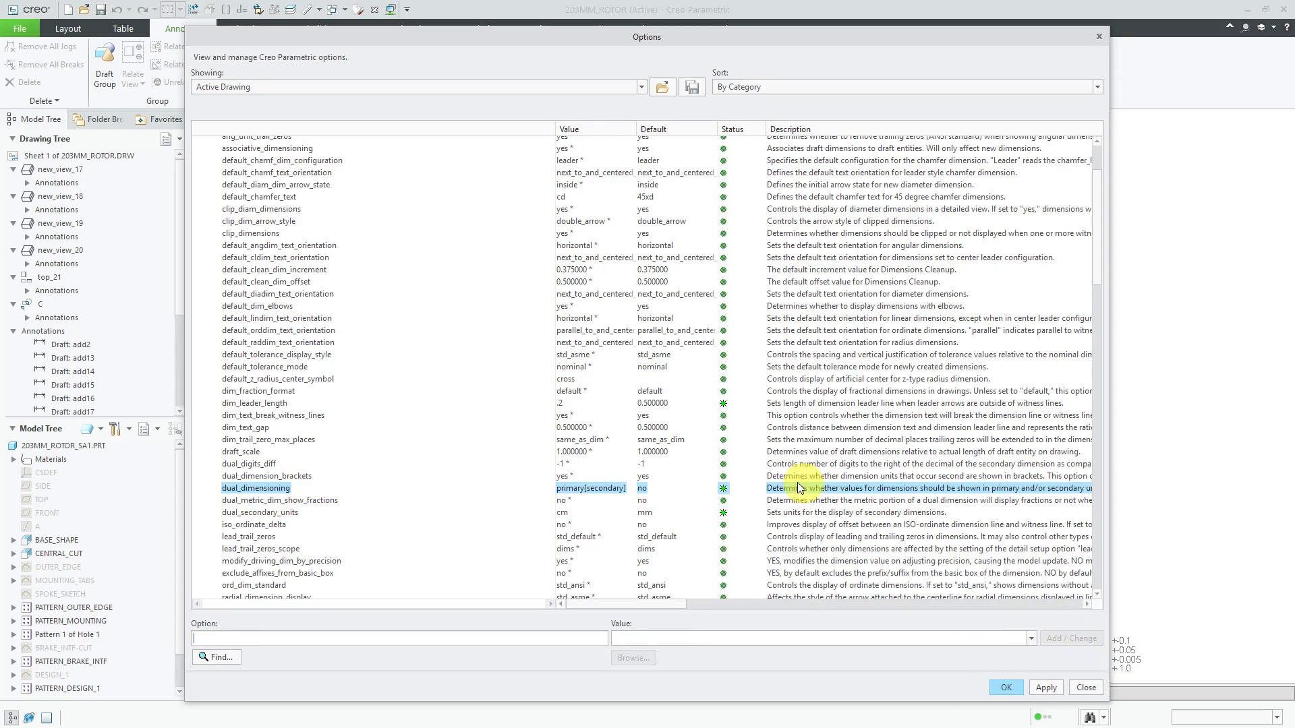
# Step: In the leader options, set arrow_style to closed
pyautogui.scroll(-7, 569, 438)
pyautogui.scroll(-5, 567, 462)
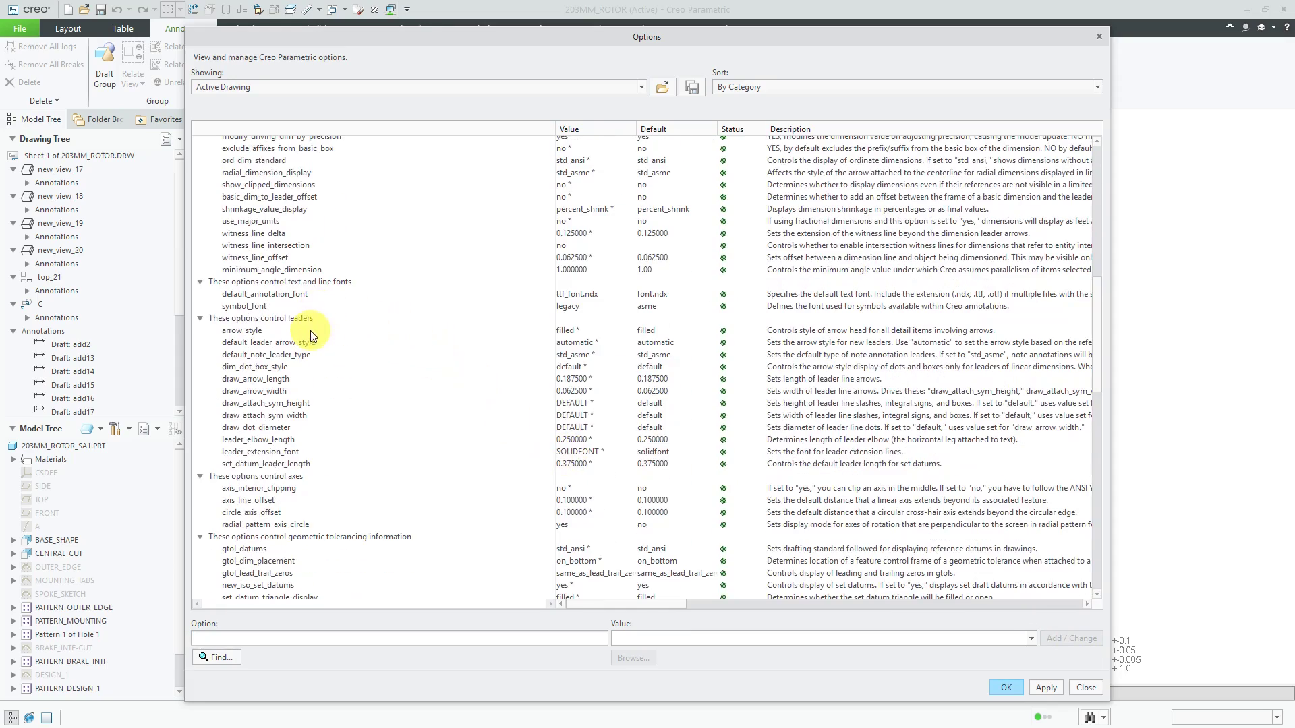
pyautogui.click(298, 318)
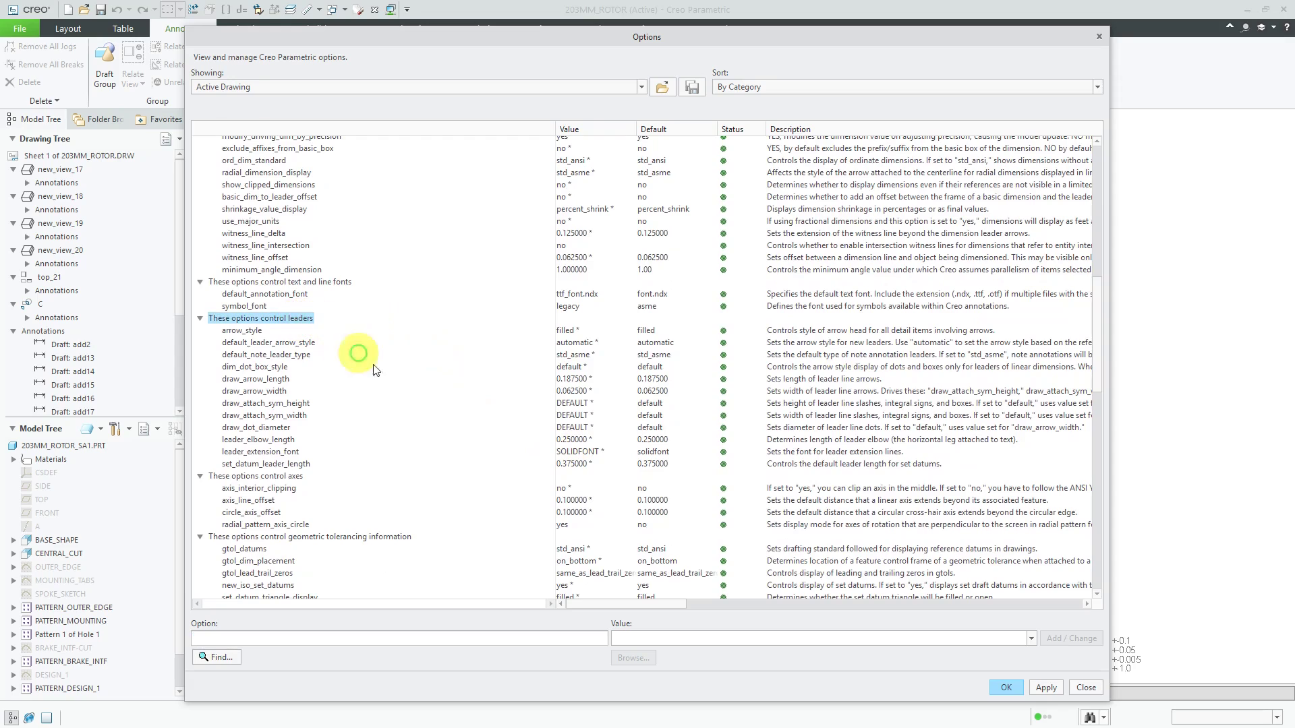
pyautogui.click(244, 330)
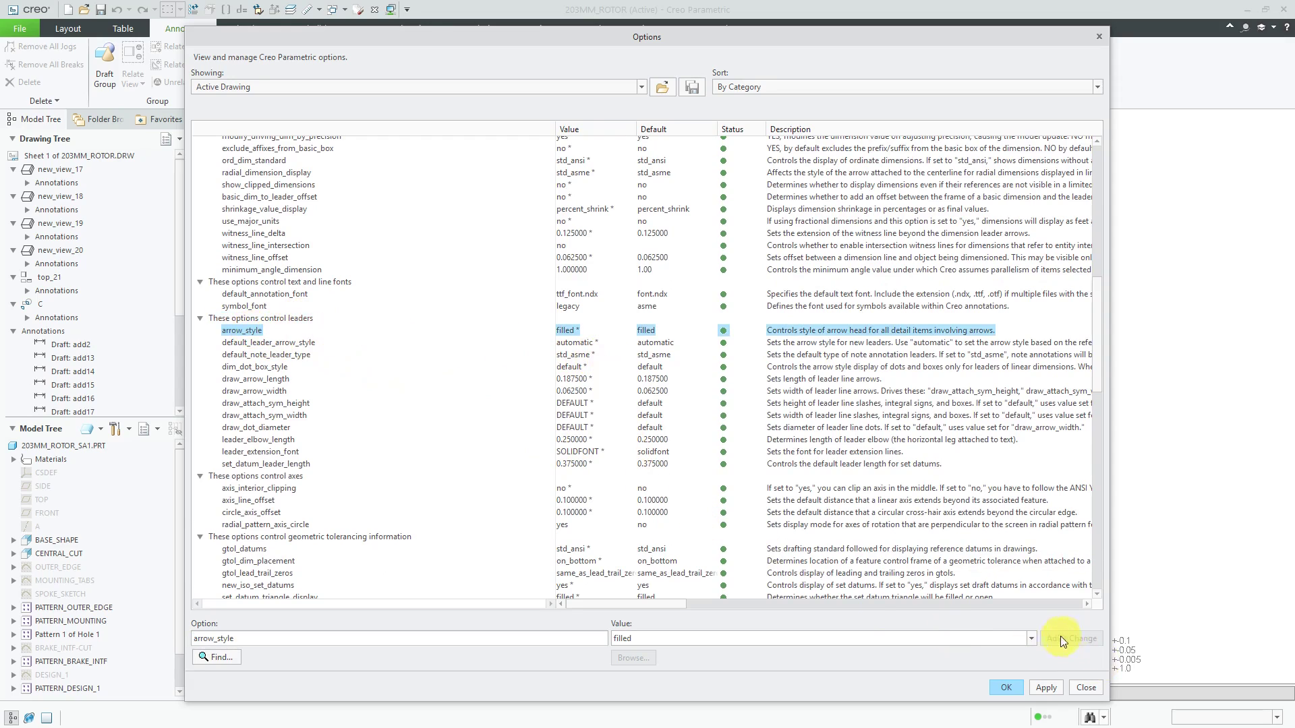
pyautogui.click(1031, 638)
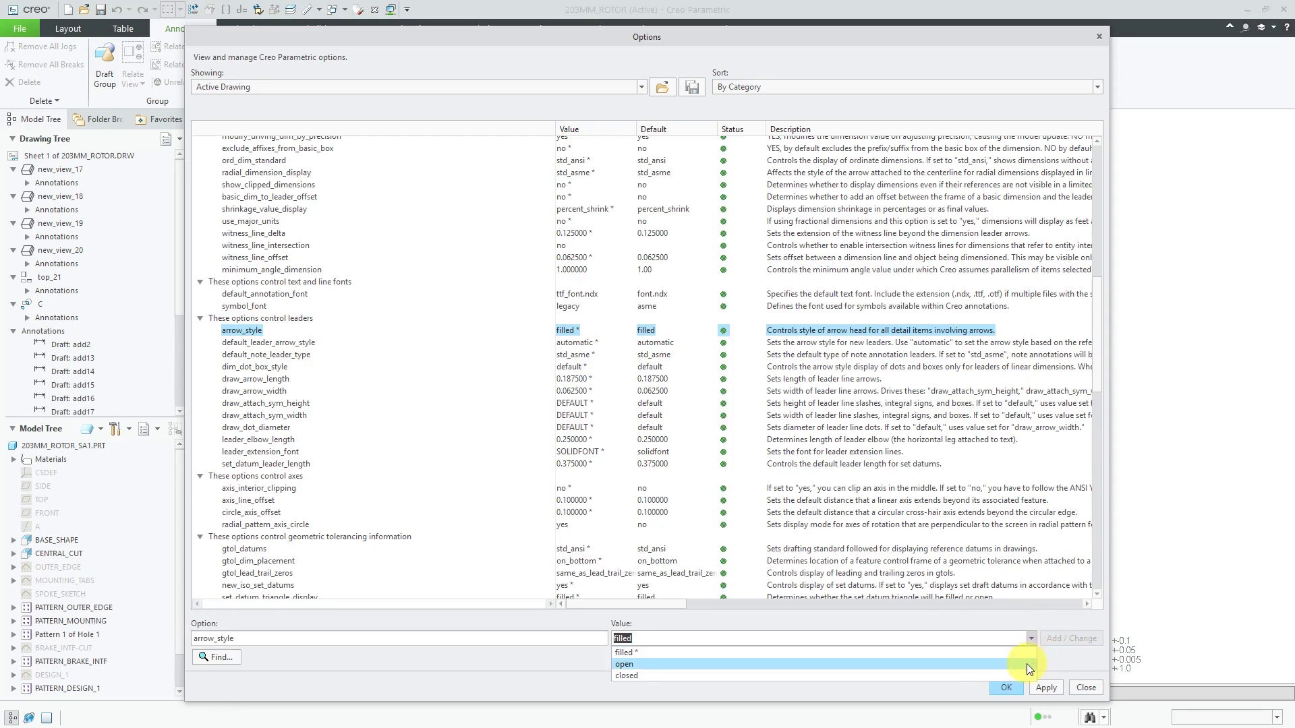
pyautogui.click(1026, 674)
pyautogui.click(1079, 640)
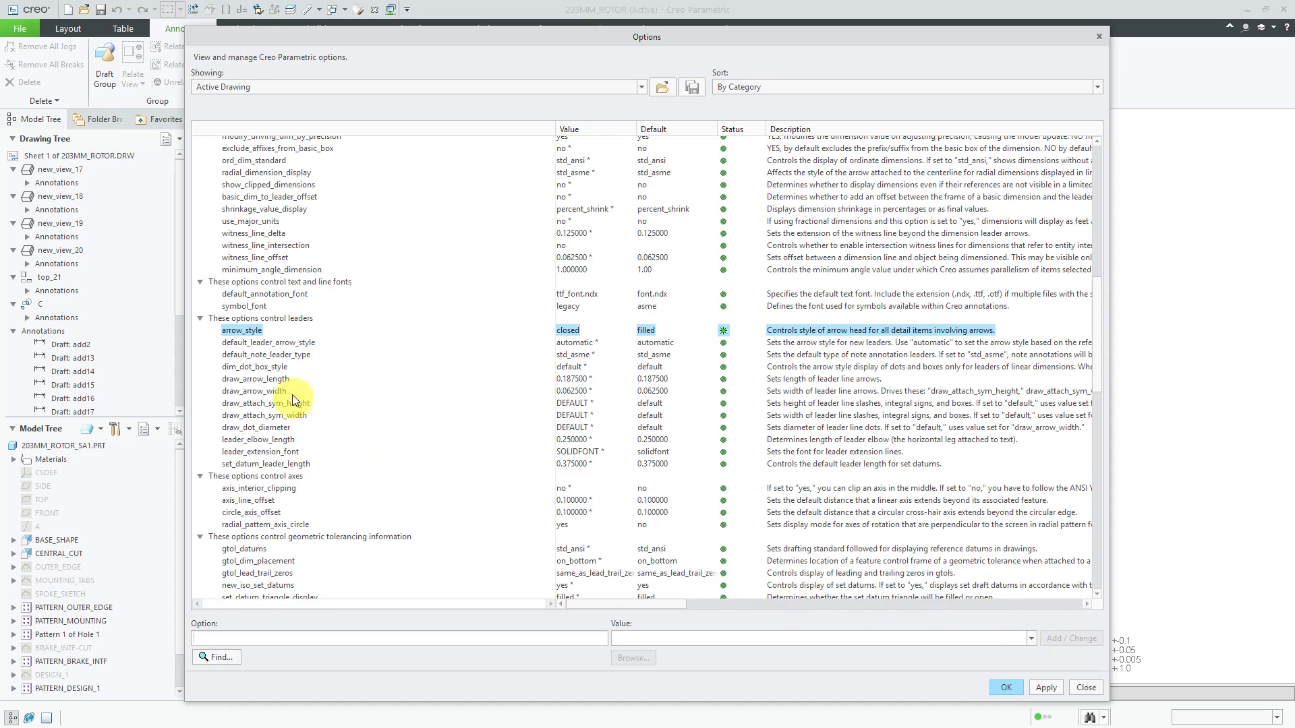
# Step: Set draw_arrow_length to .12 and draw_arrow_width to .04
pyautogui.click(281, 380)
pyautogui.click(668, 640)
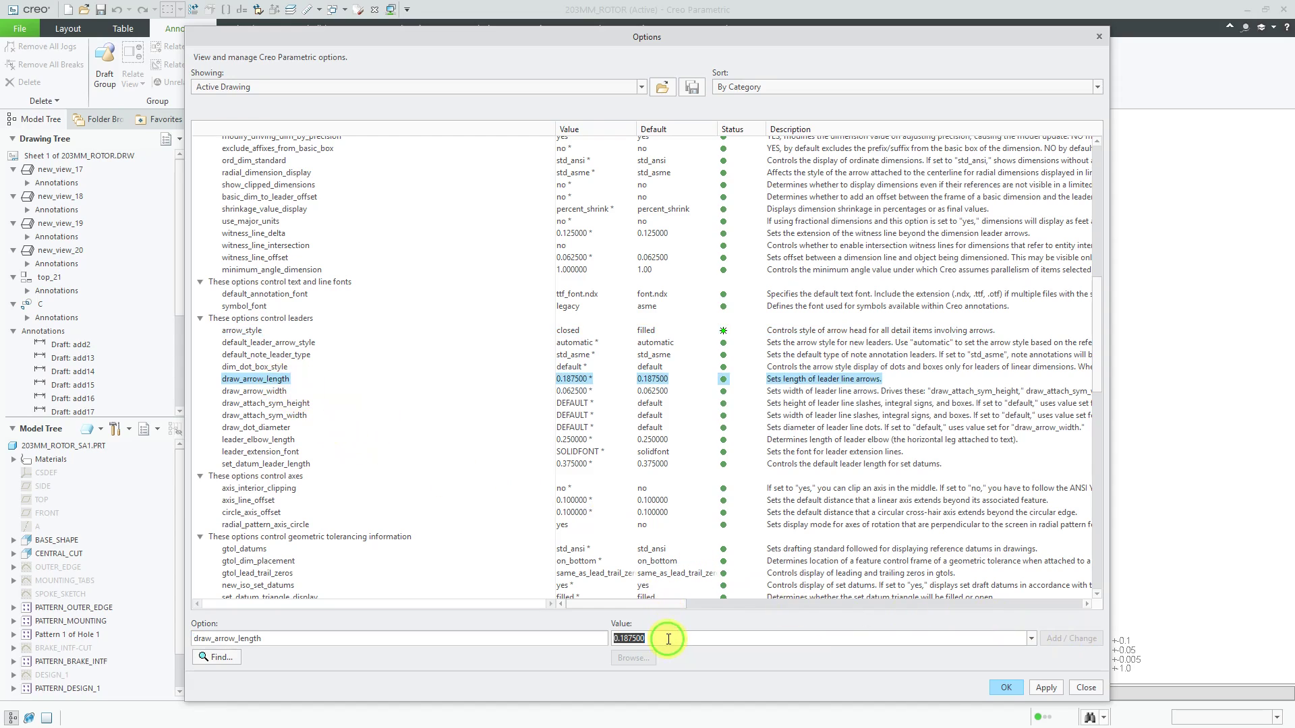
pyautogui.write('.12')
pyautogui.press('Return')
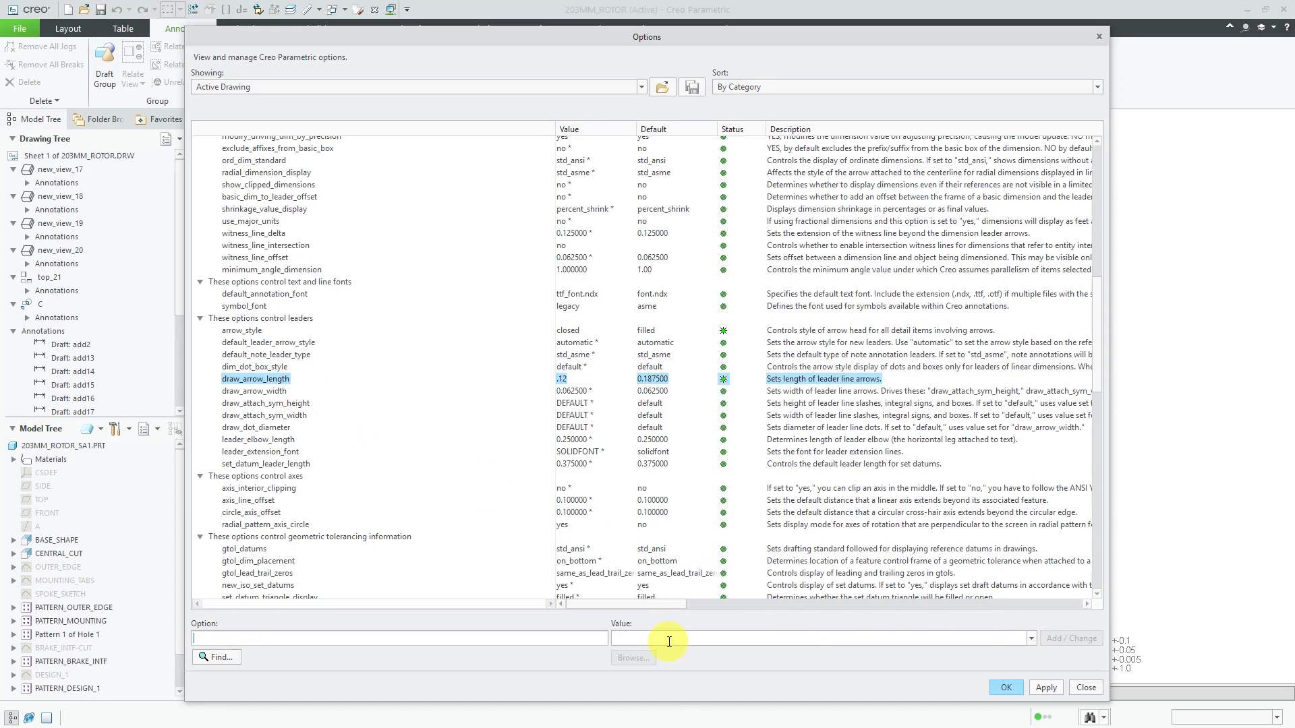
pyautogui.click(576, 396)
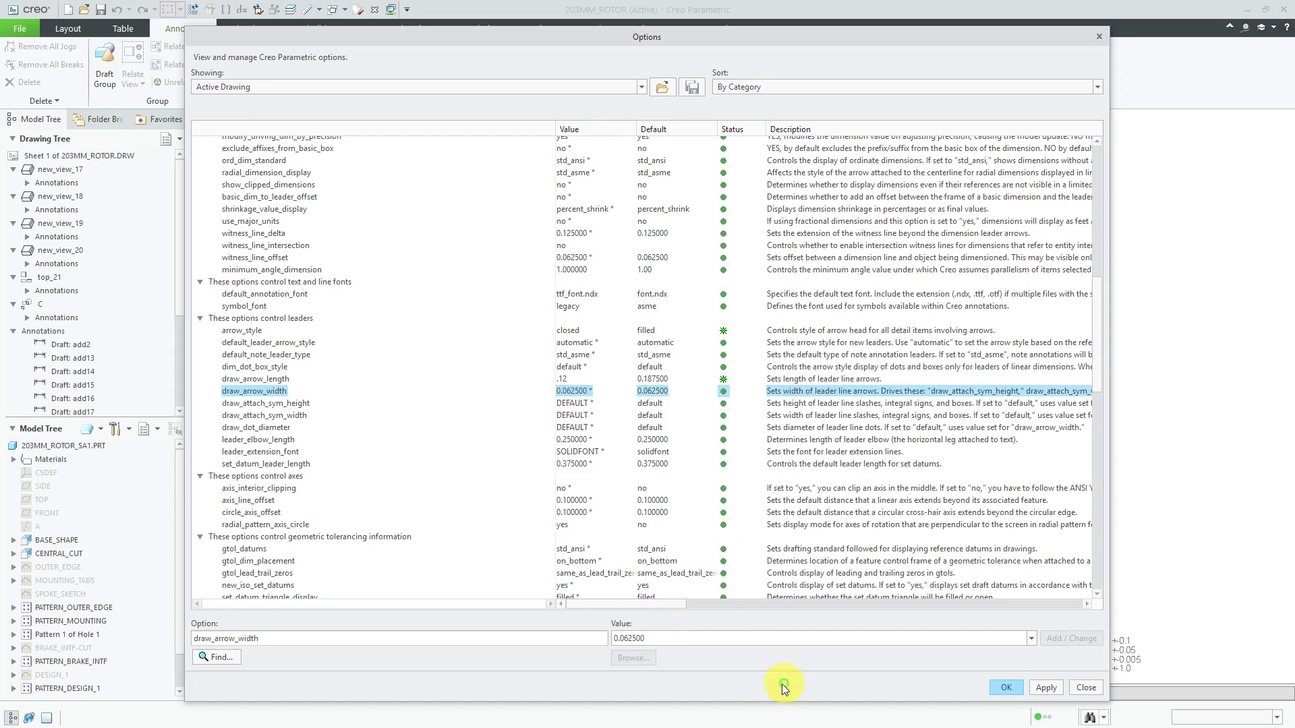
pyautogui.doubleClick(743, 637)
pyautogui.write('.04')
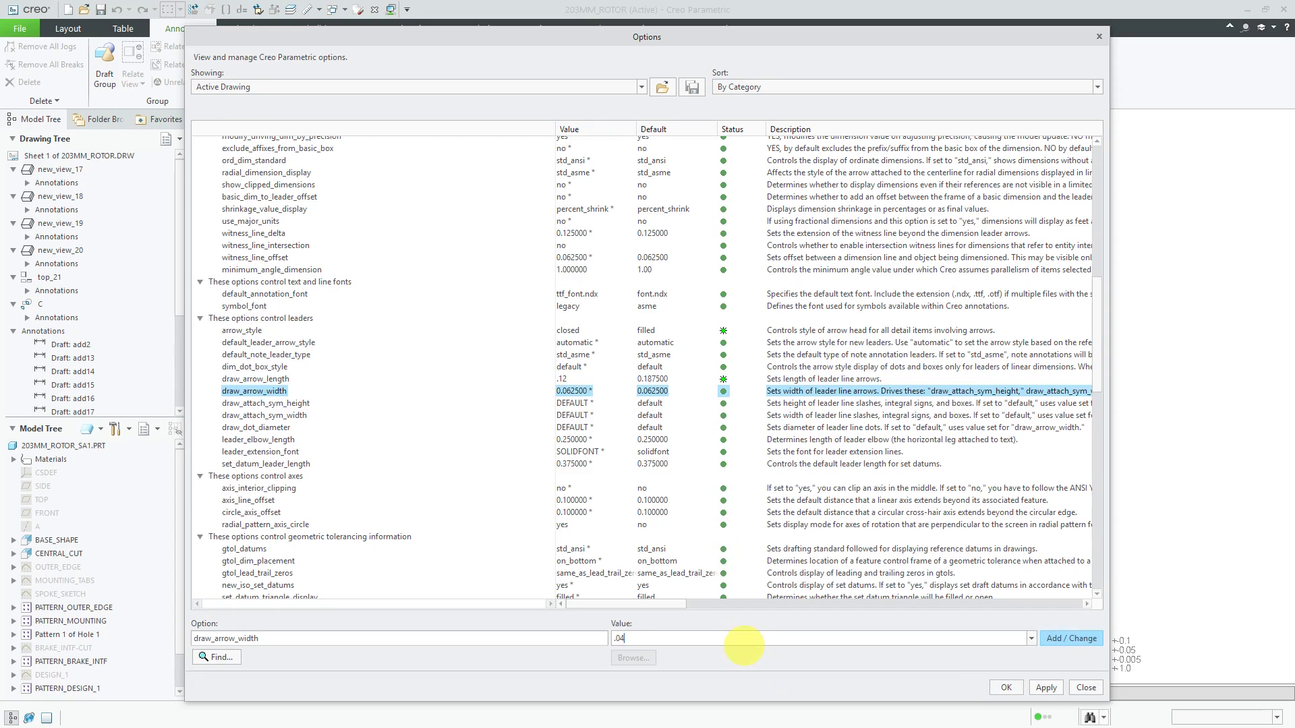
pyautogui.press('Return')
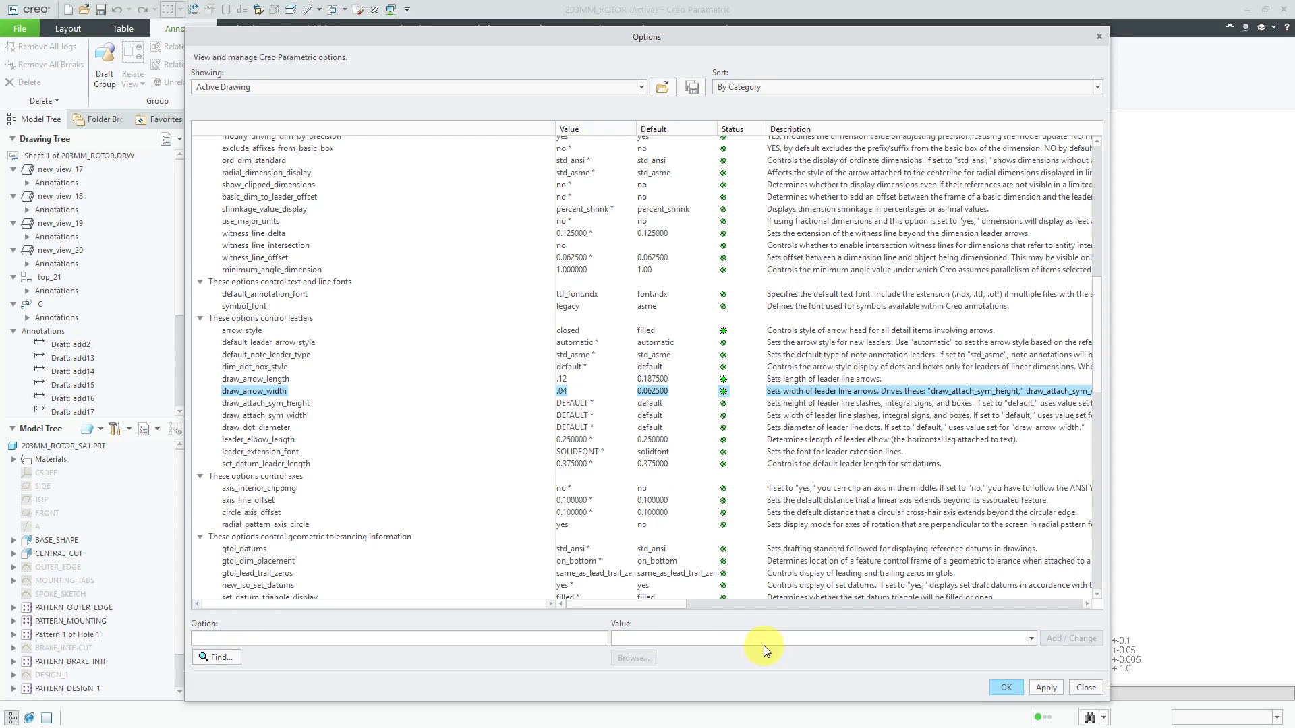
# Step: Set the table option 2d_region_columns_fit_text to yes
pyautogui.scroll(-1, 483, 462)
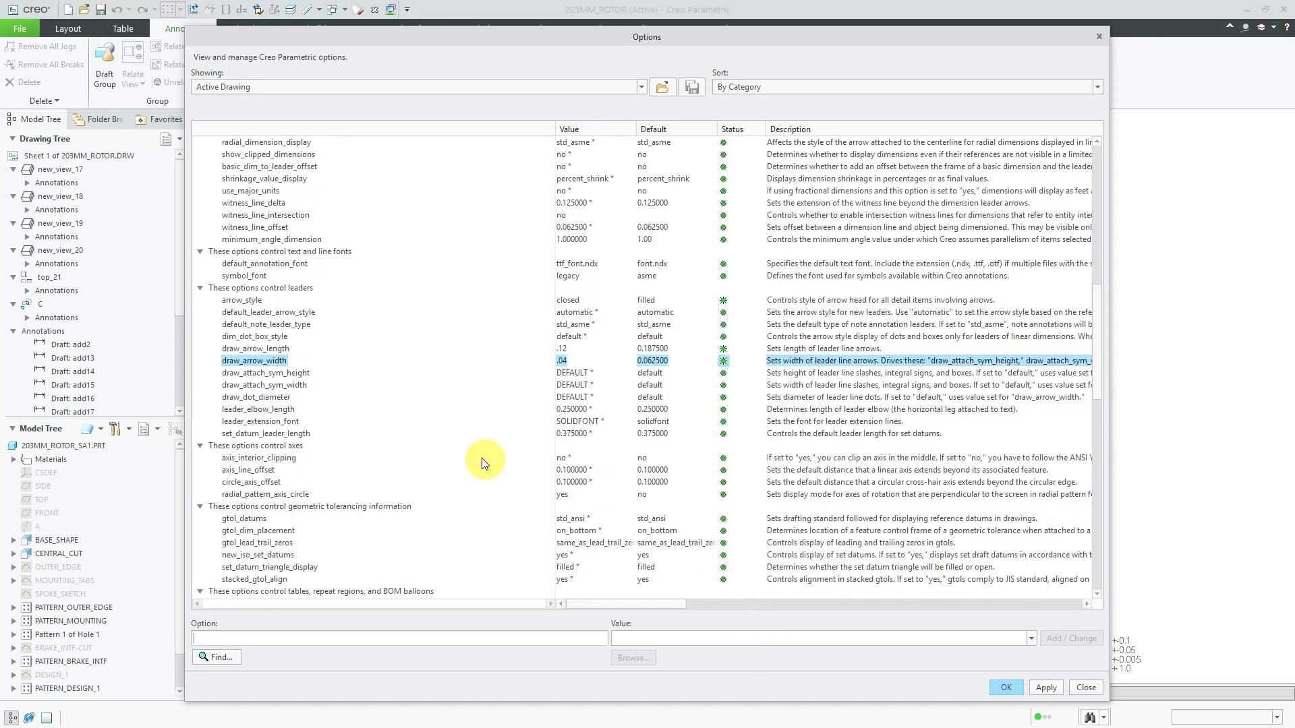
pyautogui.scroll(-9, 482, 463)
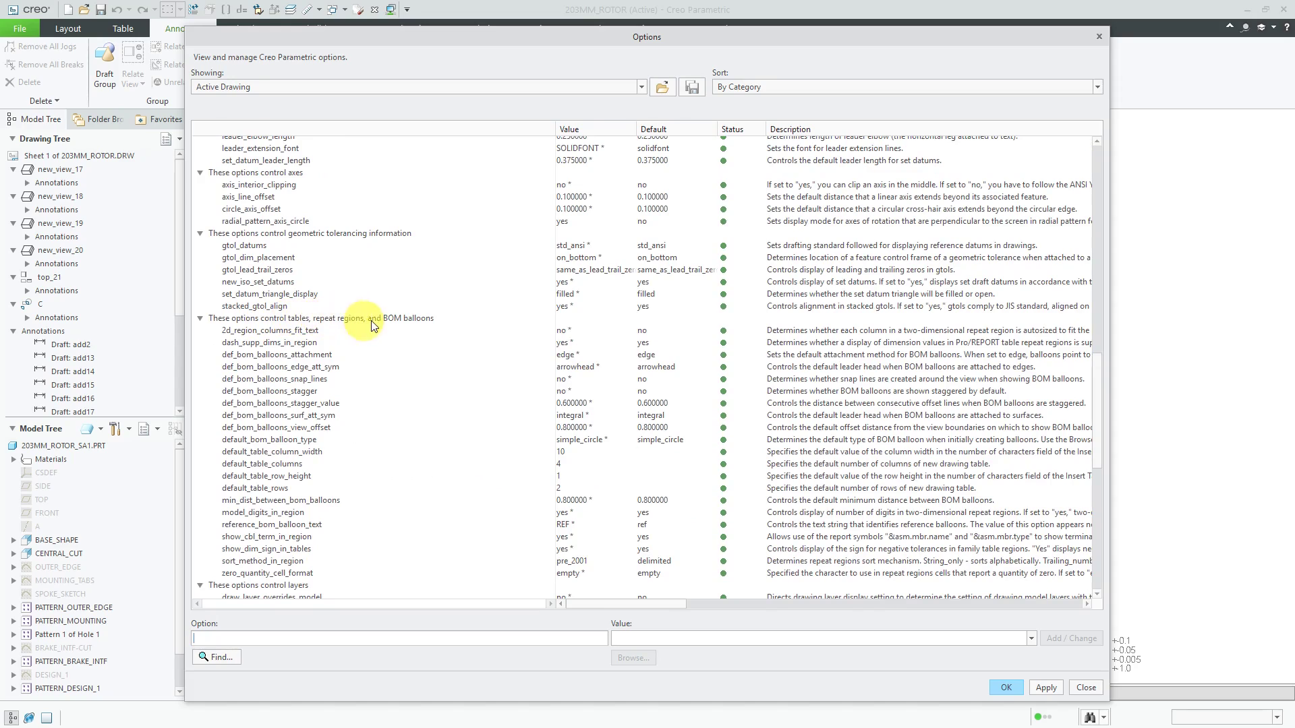
pyautogui.click(297, 331)
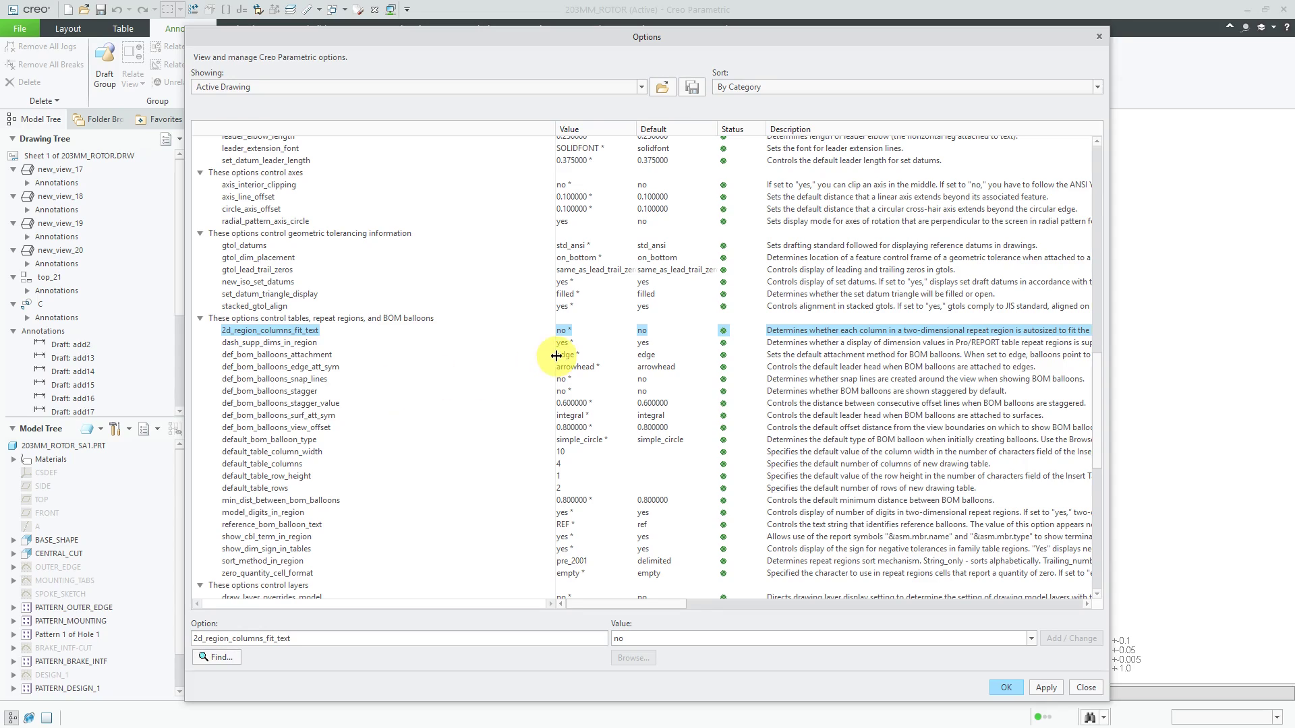
pyautogui.click(1031, 638)
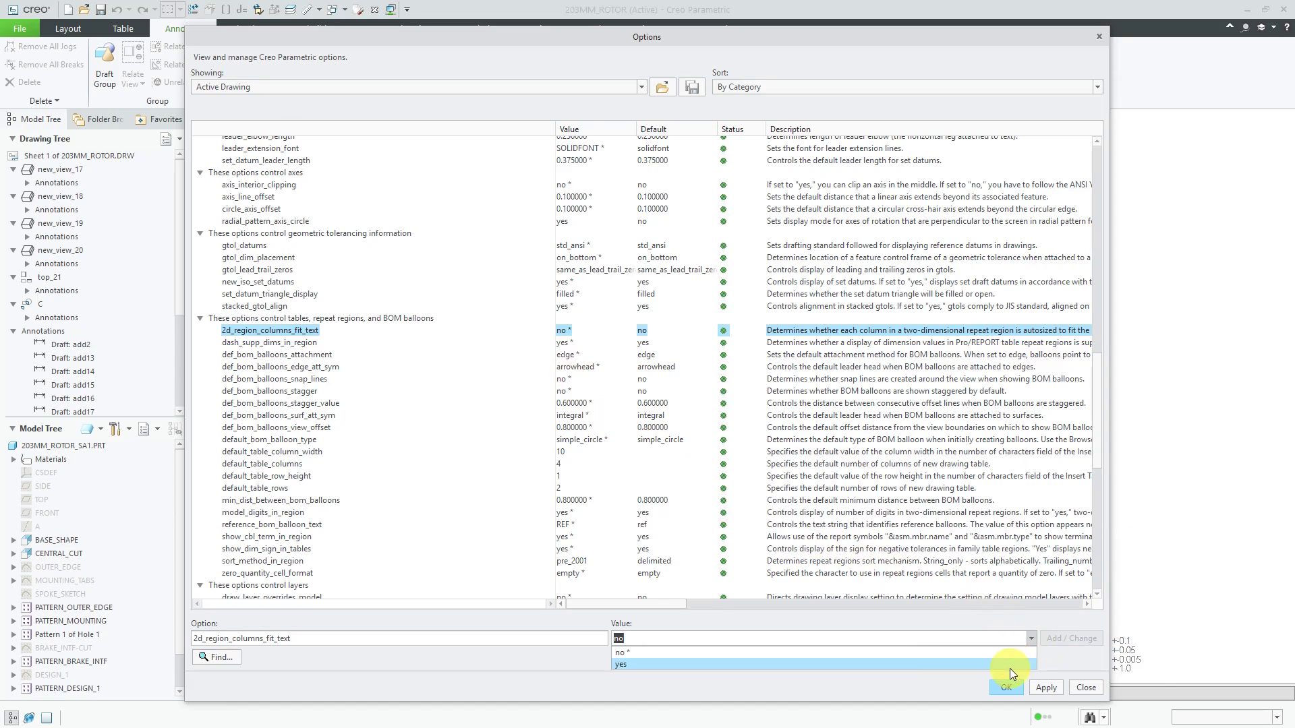
pyautogui.click(1009, 668)
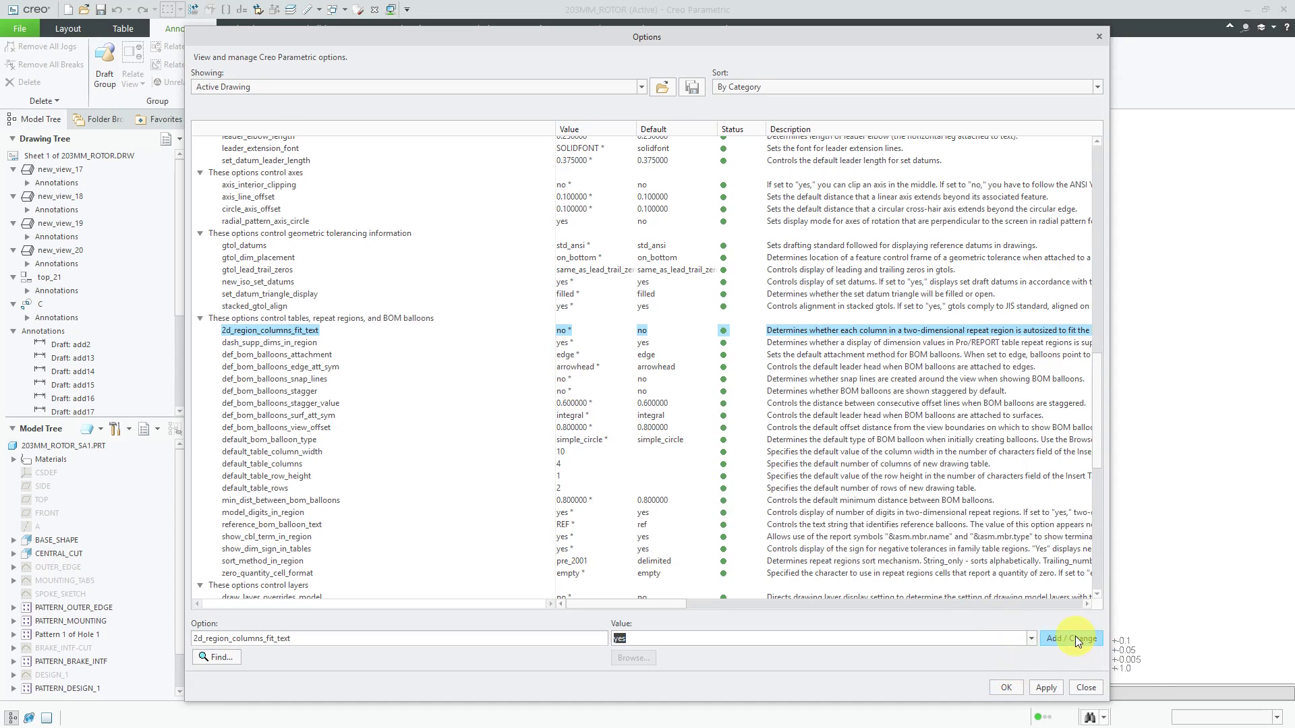
pyautogui.click(1075, 638)
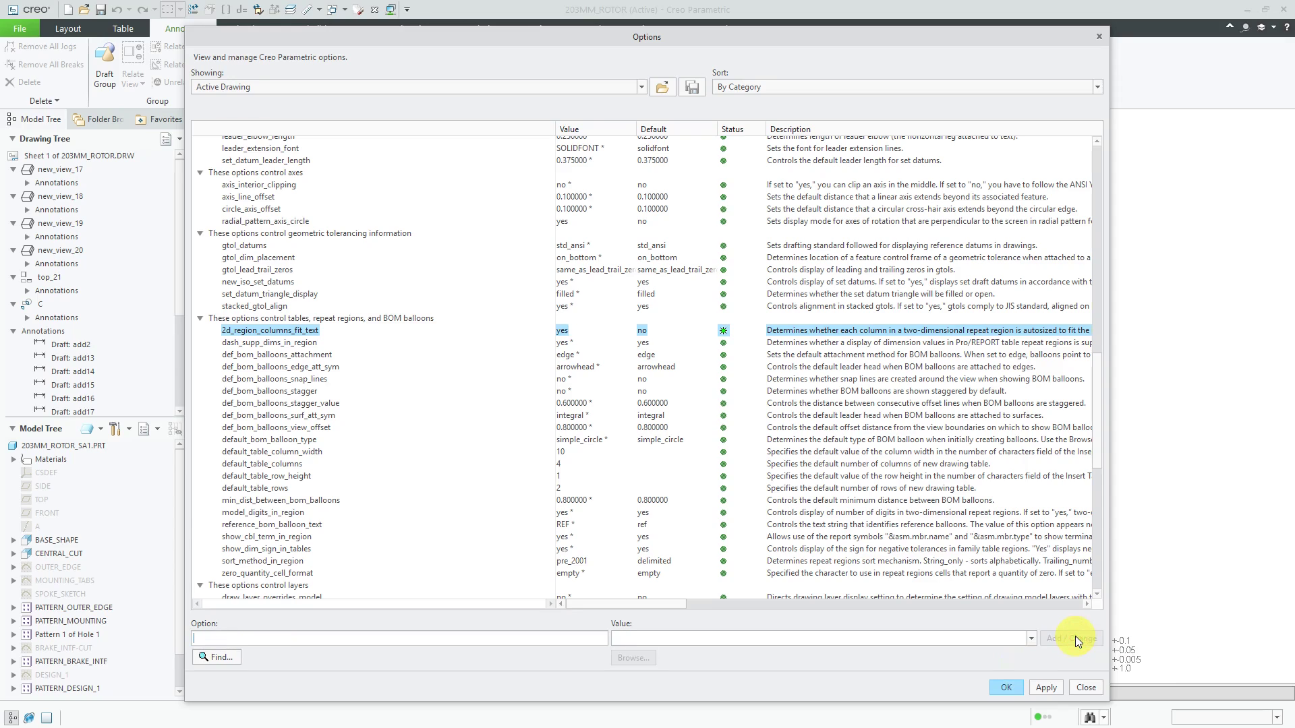
pyautogui.click(200, 319)
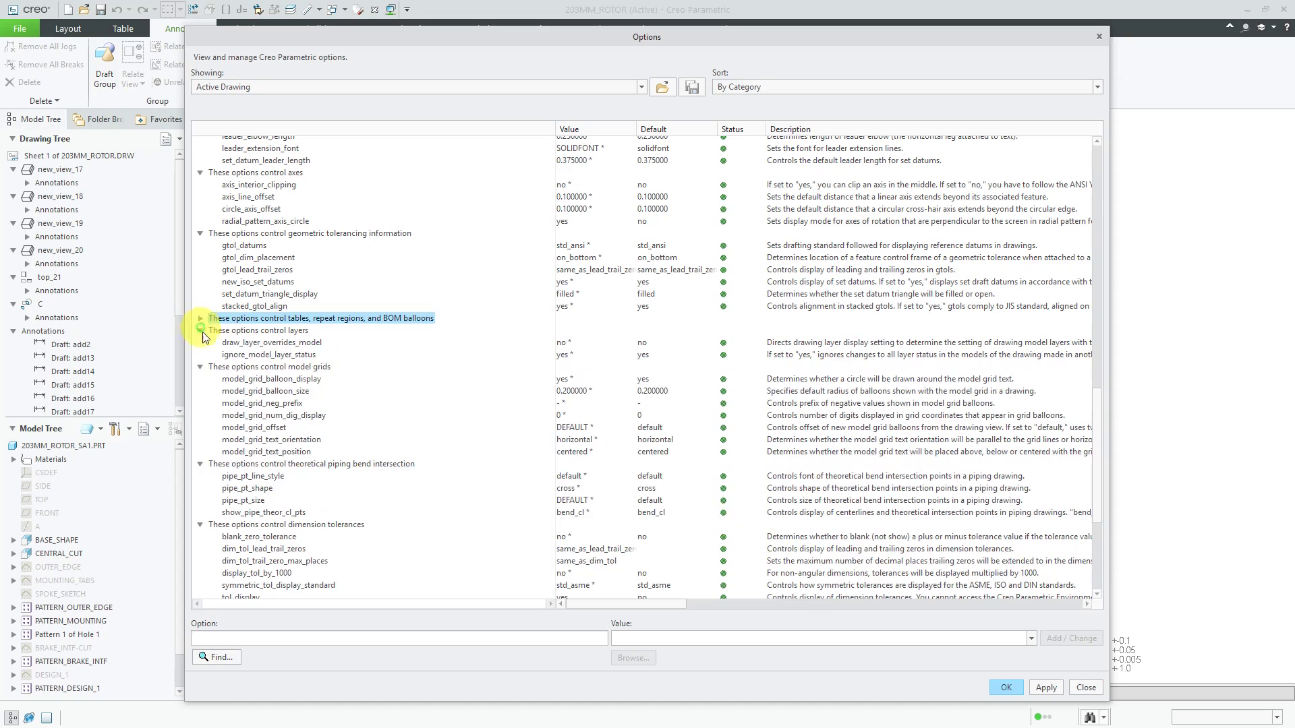
pyautogui.click(265, 344)
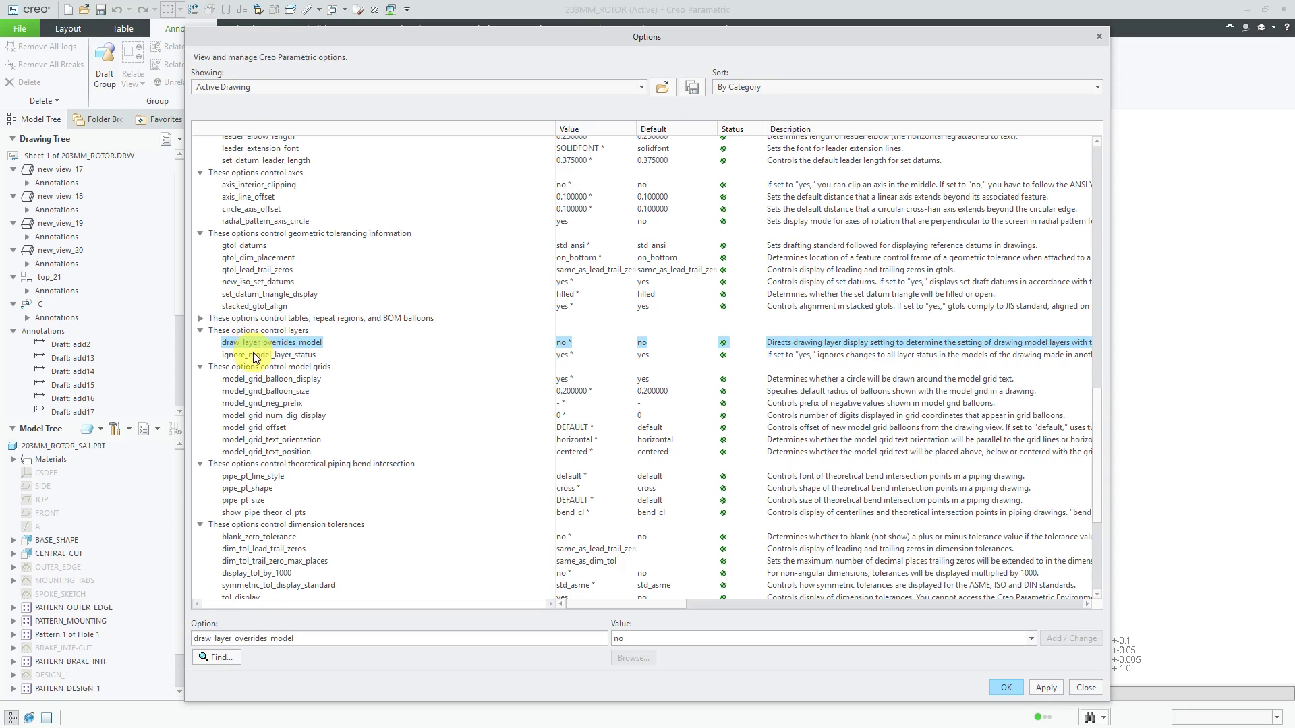
pyautogui.click(256, 356)
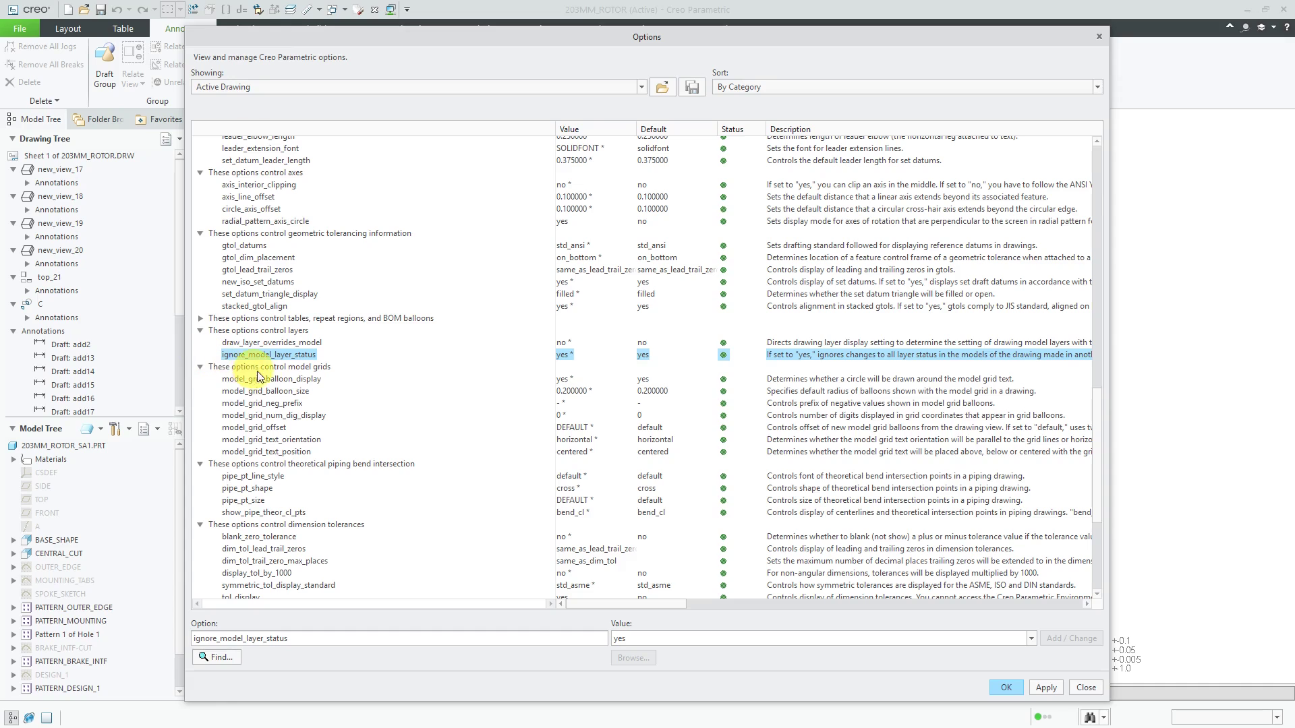
pyautogui.scroll(-3, 294, 457)
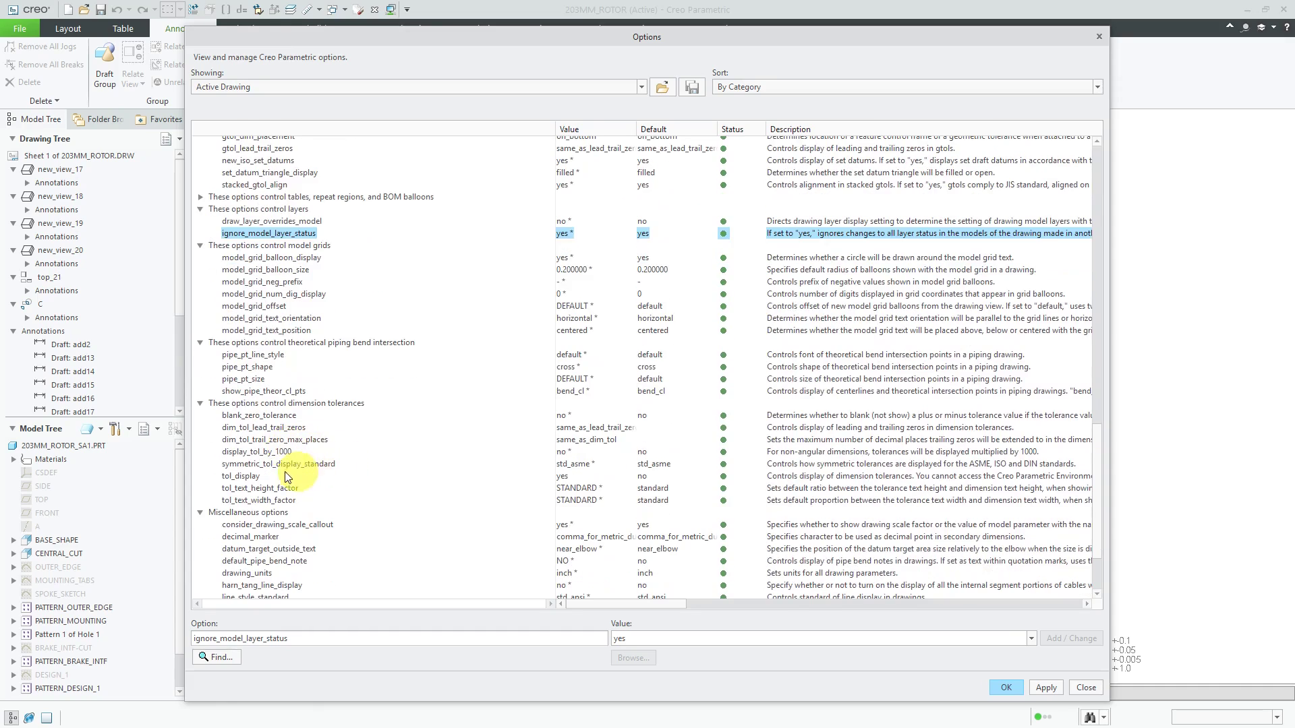
pyautogui.click(257, 478)
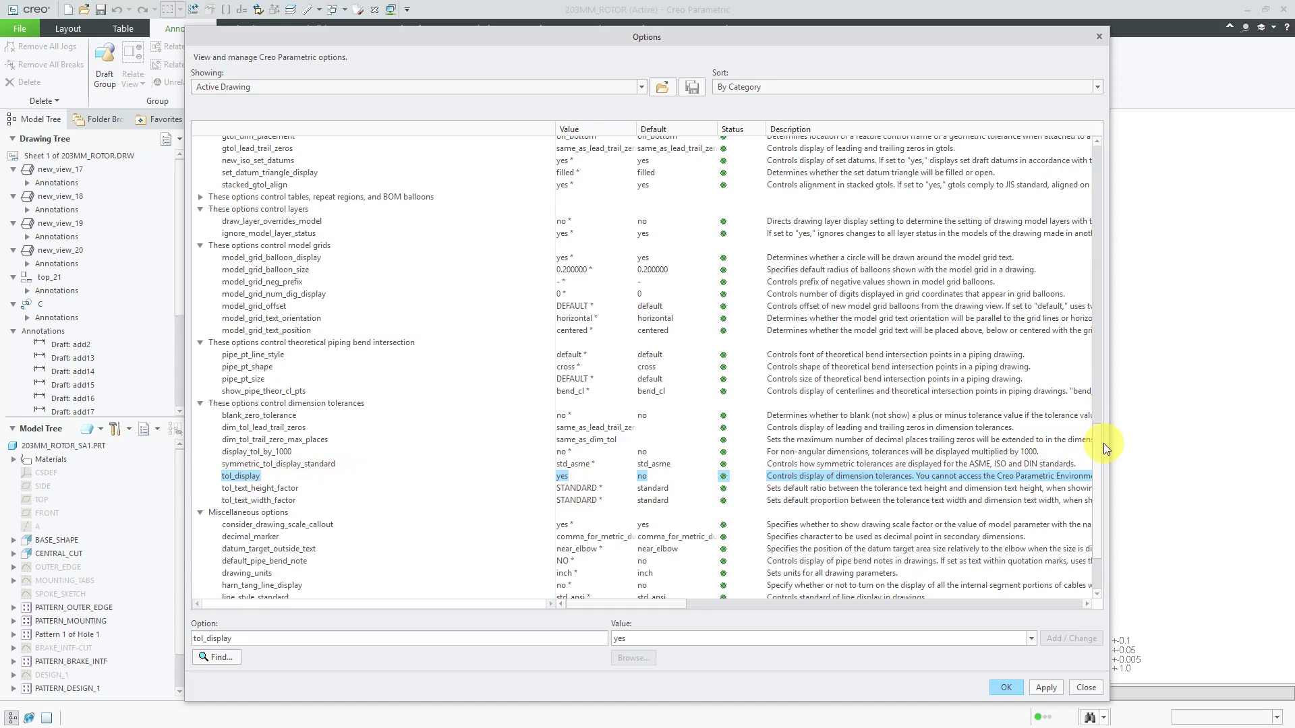
# Step: Set decimal_marker to period
pyautogui.scroll(-3, 1097, 447)
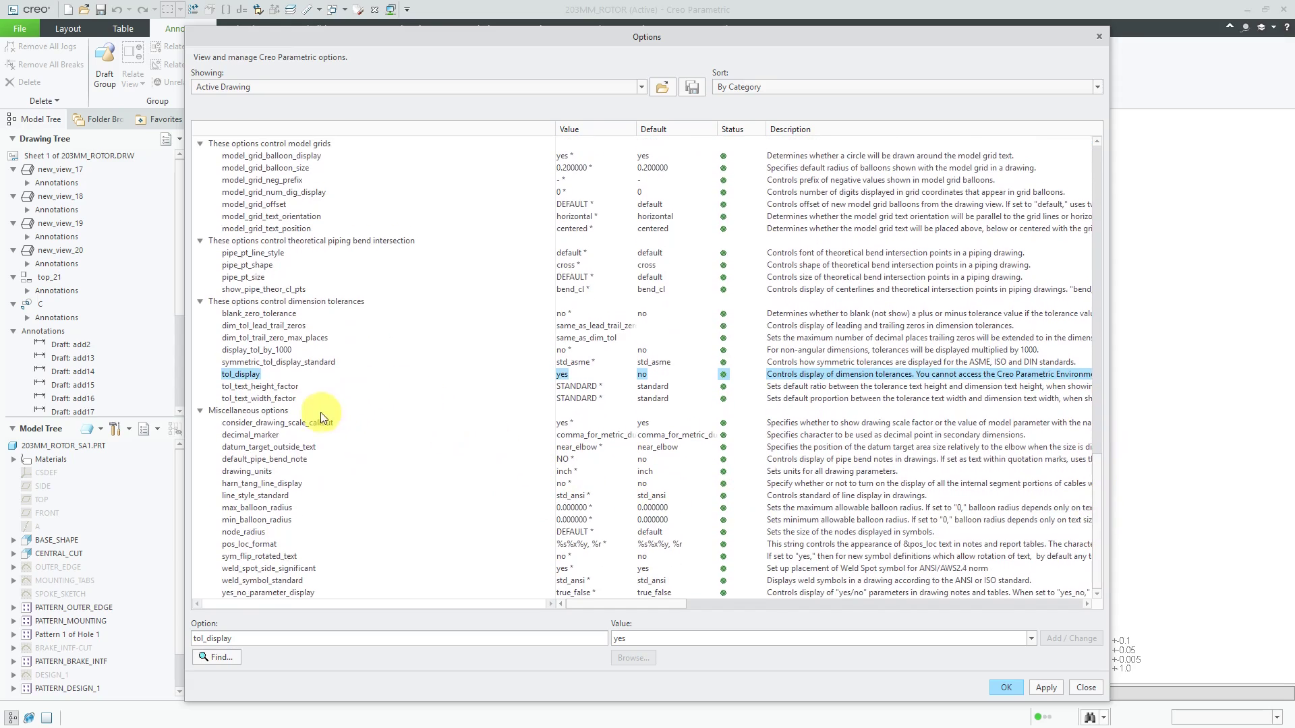
pyautogui.click(254, 436)
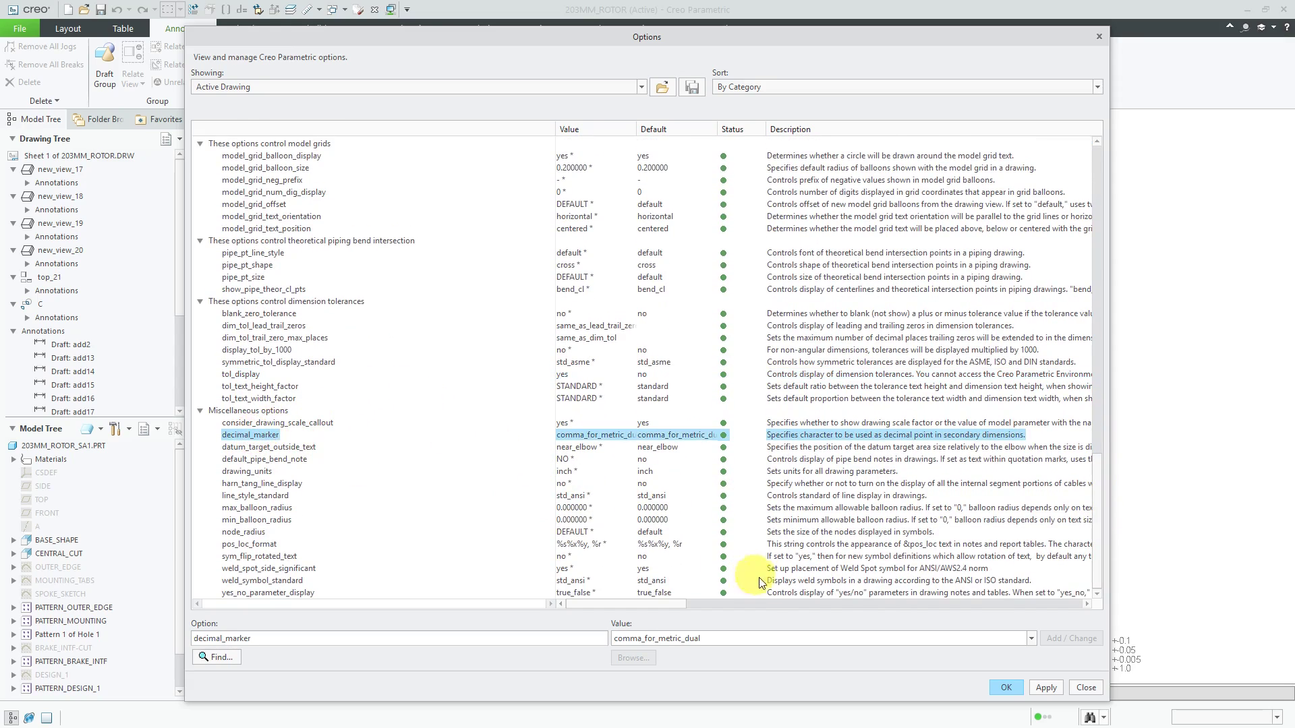
pyautogui.click(1031, 639)
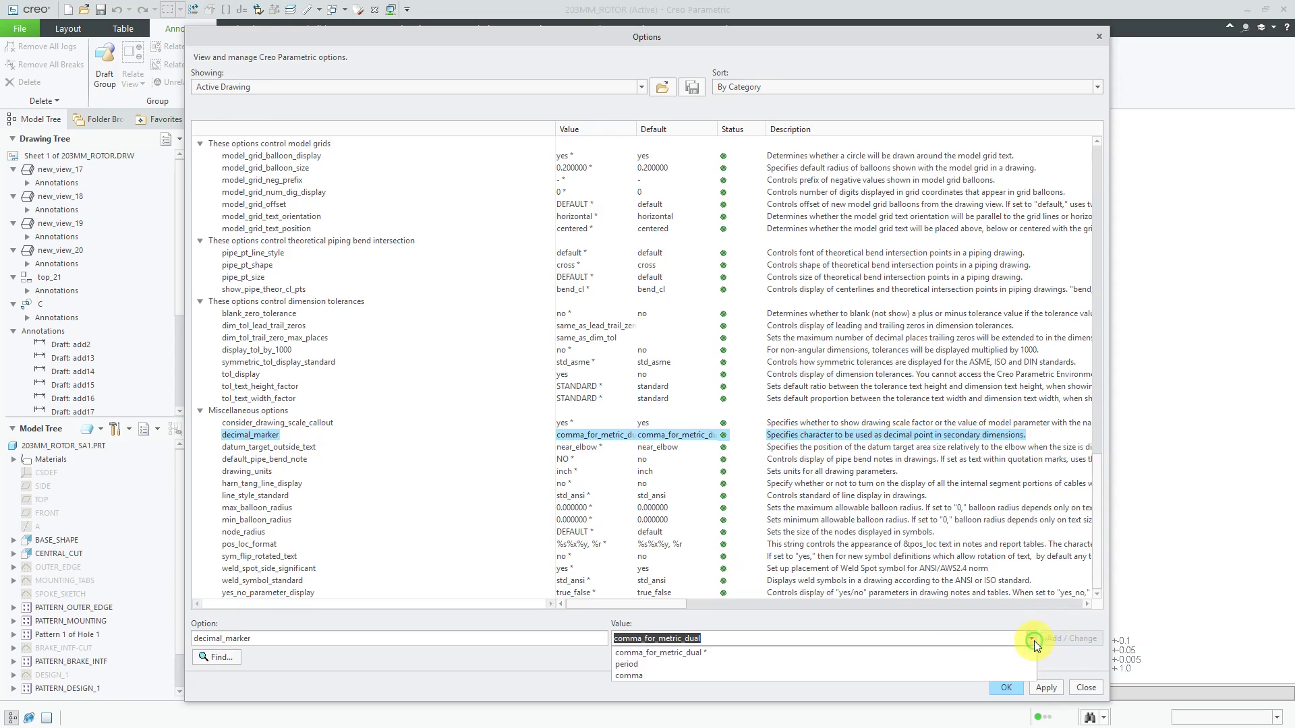
pyautogui.click(1013, 666)
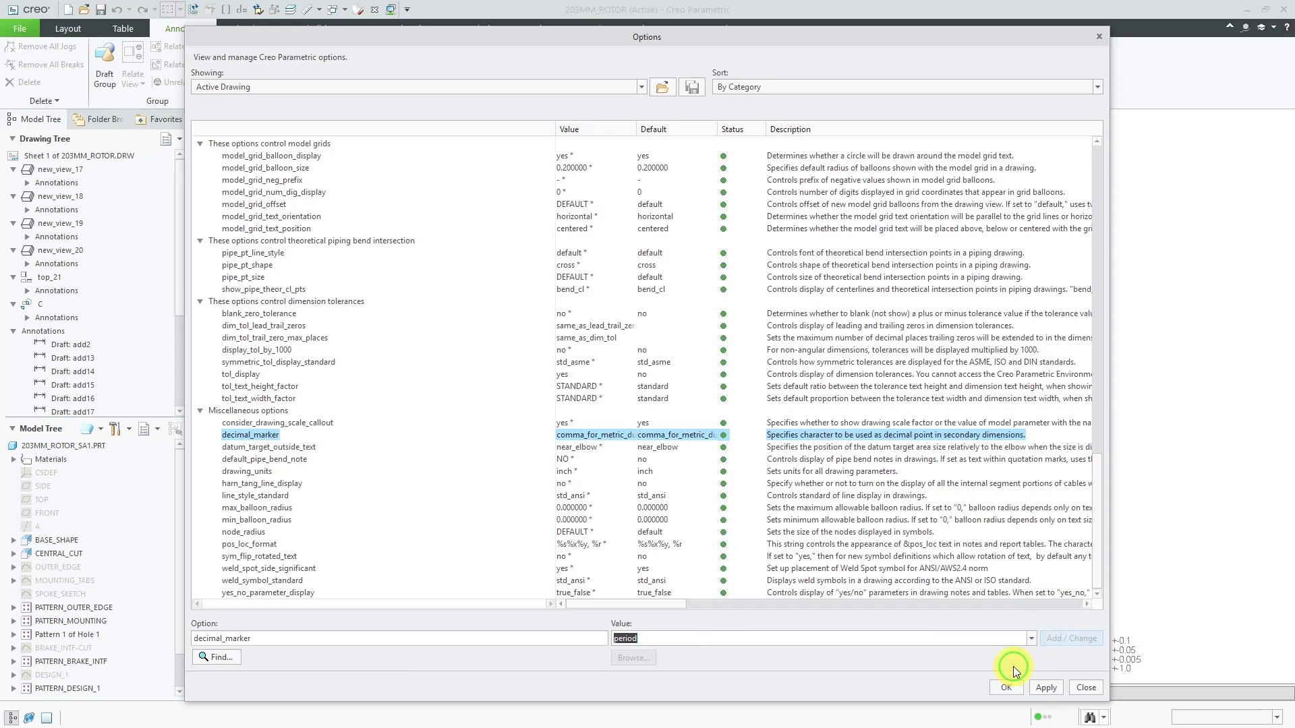
pyautogui.click(1082, 639)
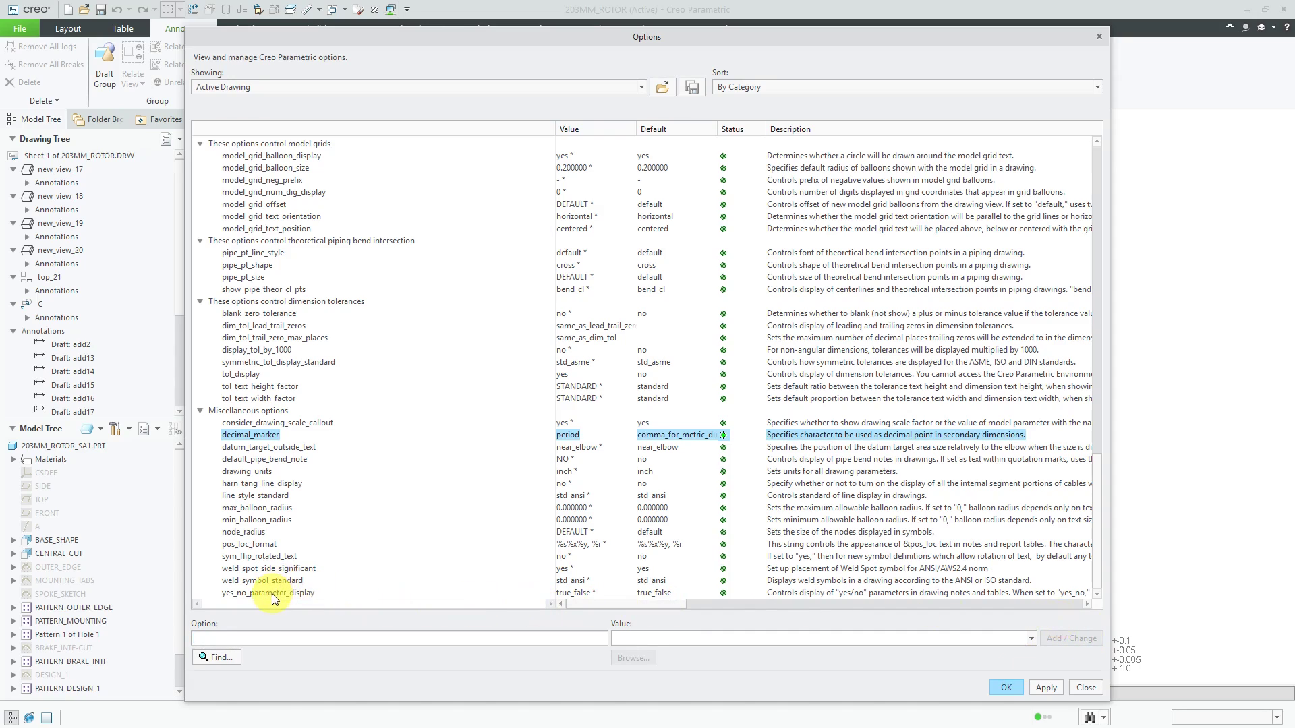
# Step: Set yes_no_parameter_display to yes_no and apply the detail option changes to the drawing
pyautogui.click(425, 593)
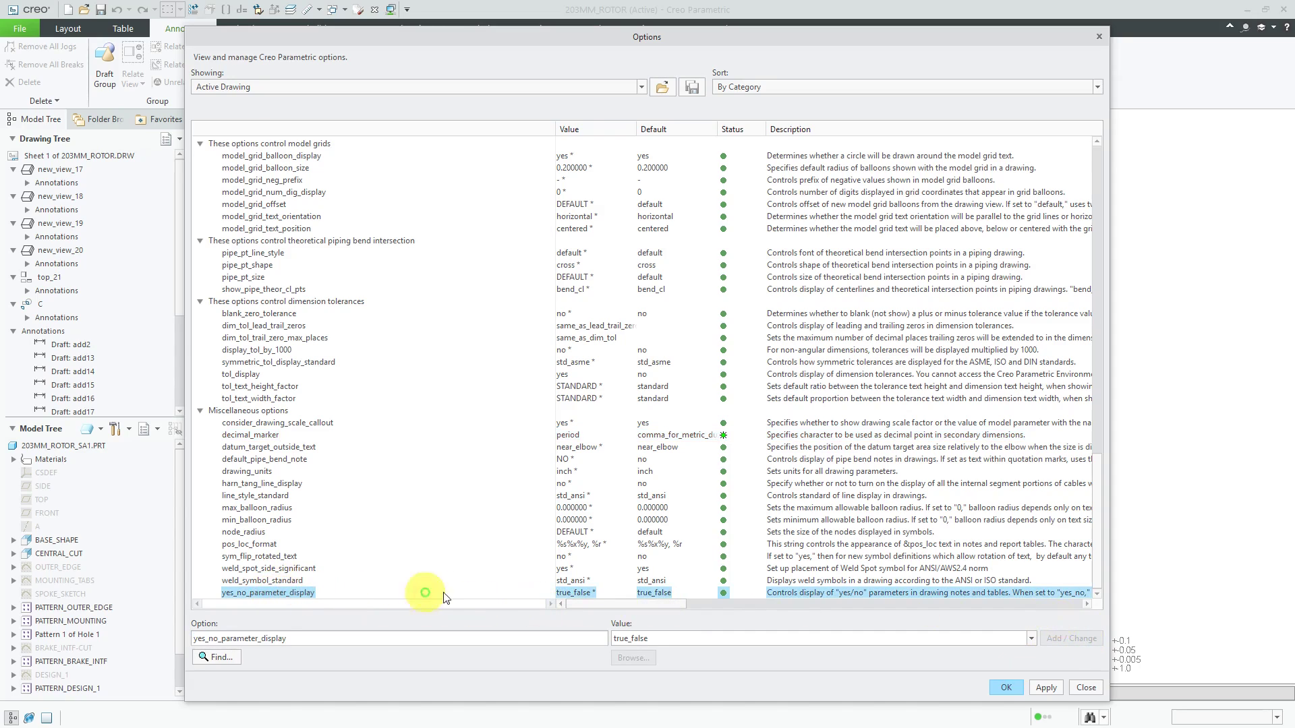
pyautogui.click(1033, 637)
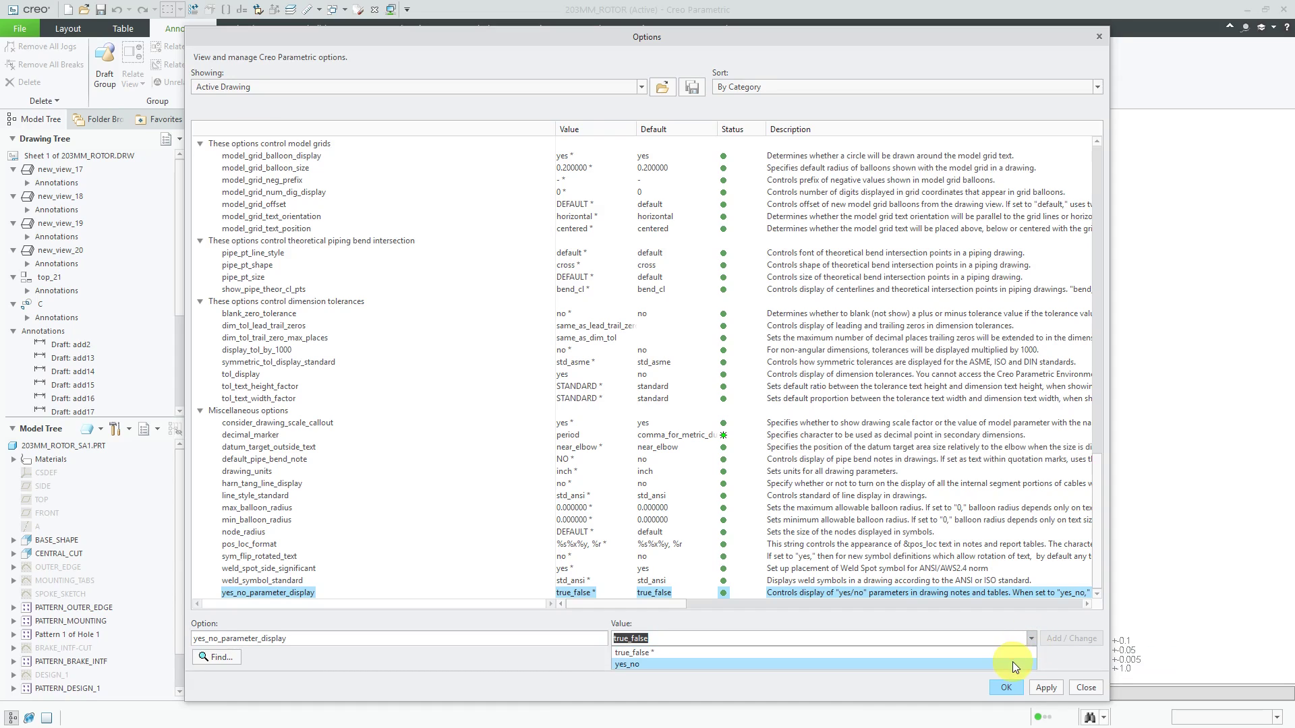
pyautogui.click(1013, 663)
pyautogui.click(1066, 638)
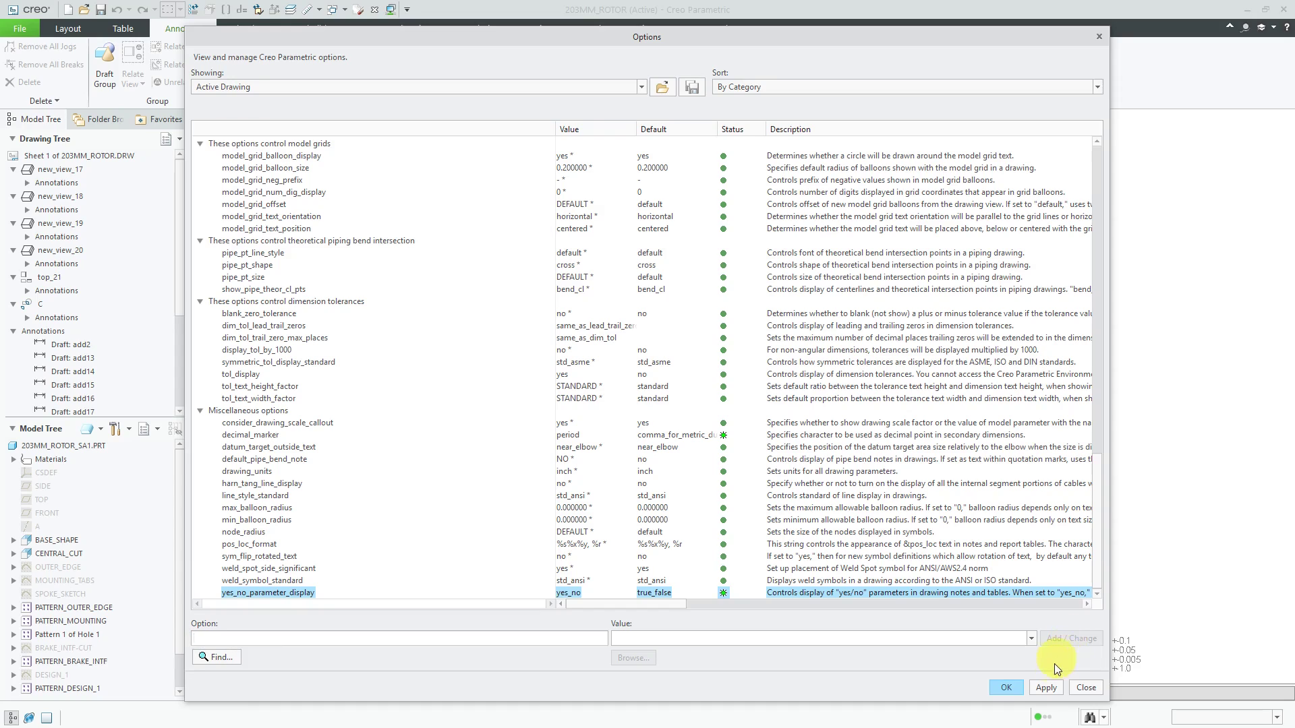
pyautogui.click(1042, 688)
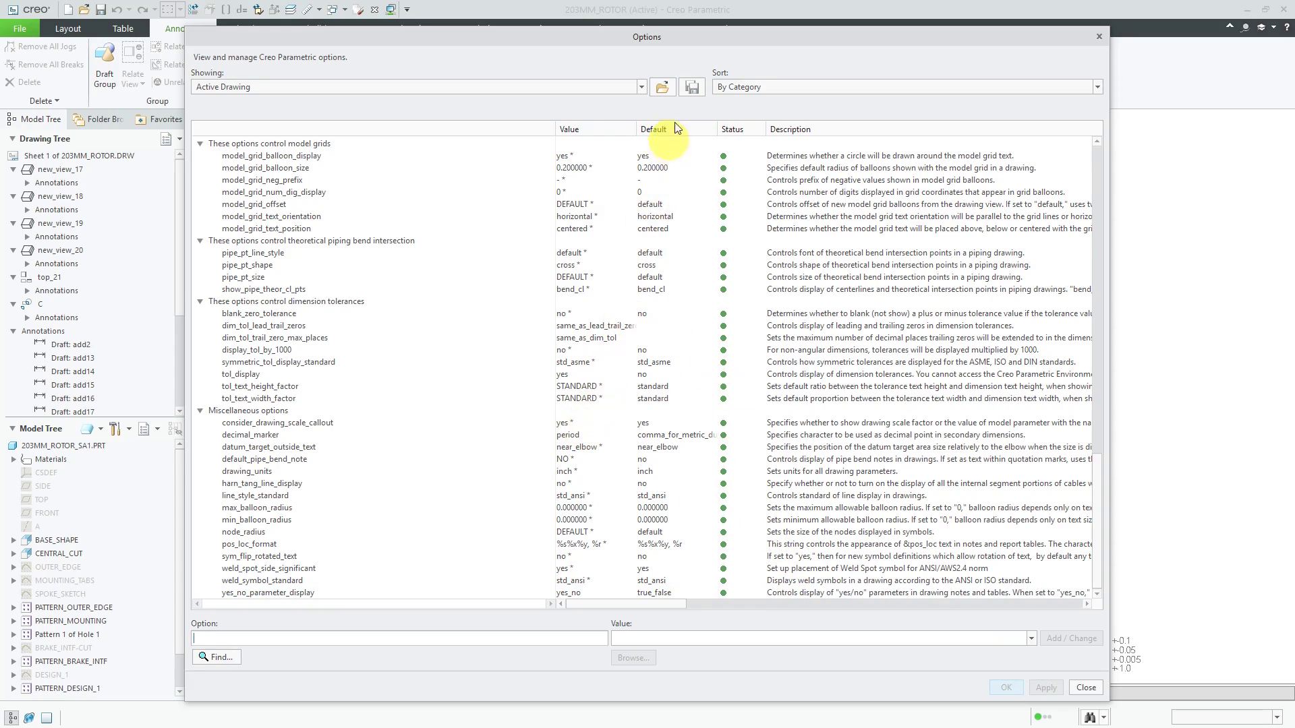
# Step: Save the detail options as demo.dtl and confirm it is listed in C:\Creo
pyautogui.click(690, 86)
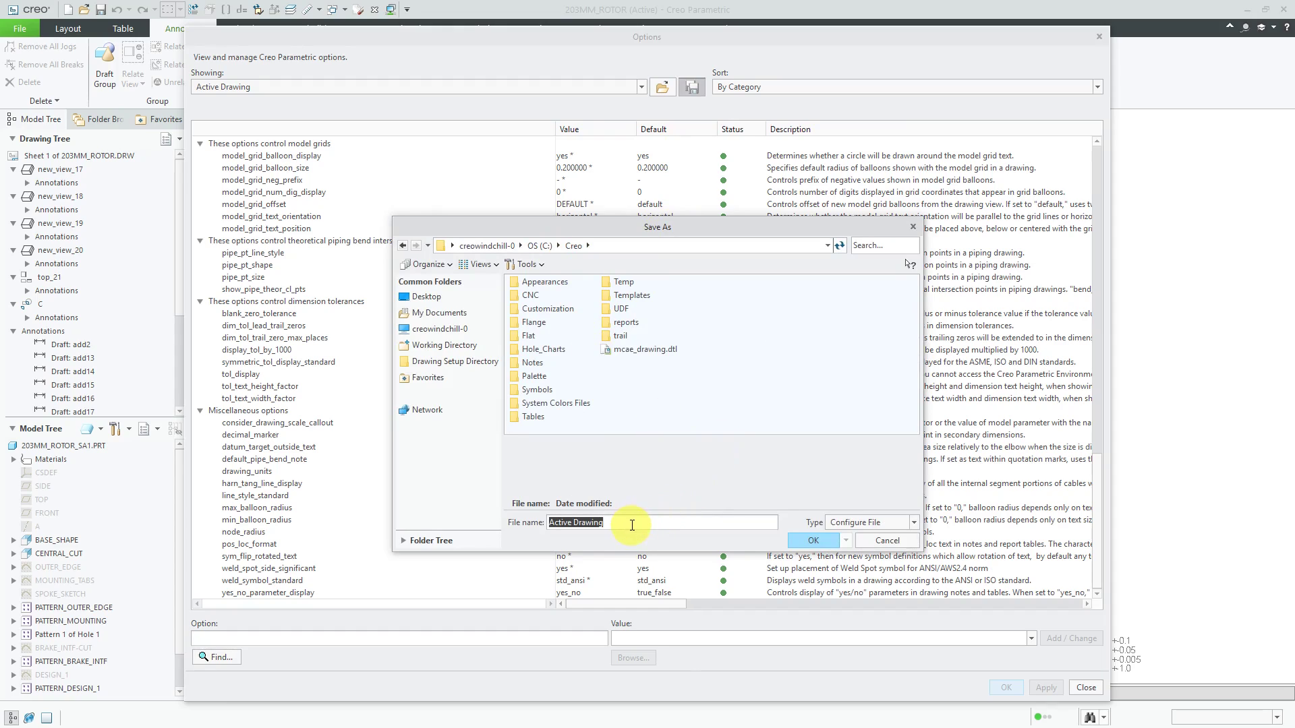
pyautogui.write('demo')
pyautogui.press('Return')
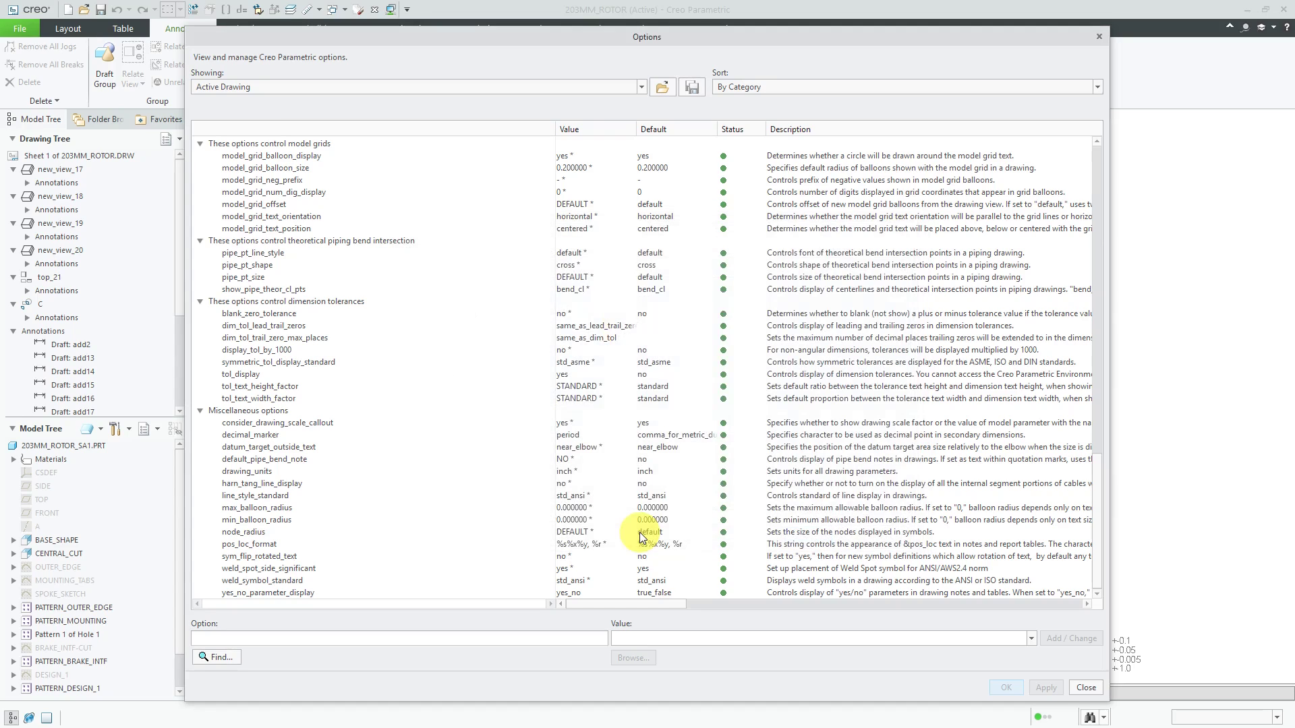
pyautogui.click(664, 88)
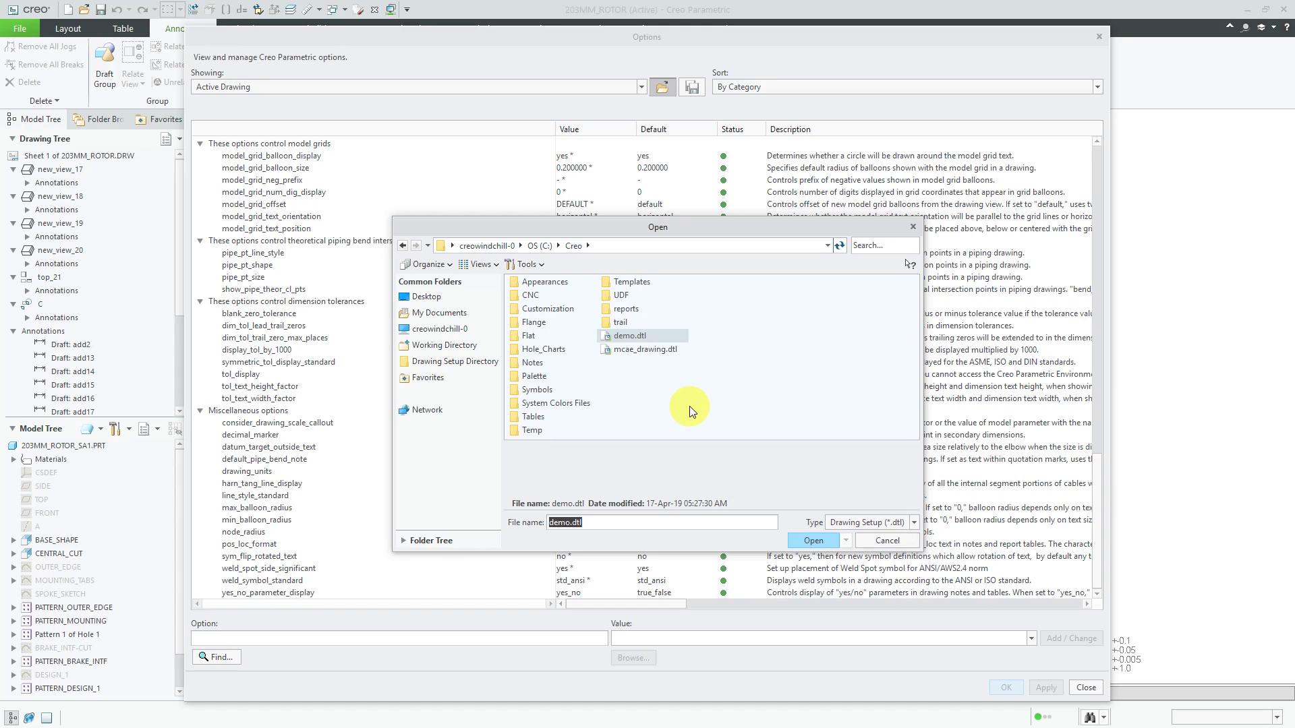
# Step: Close the file browser, detail options and Drawing Properties windows
pyautogui.click(881, 541)
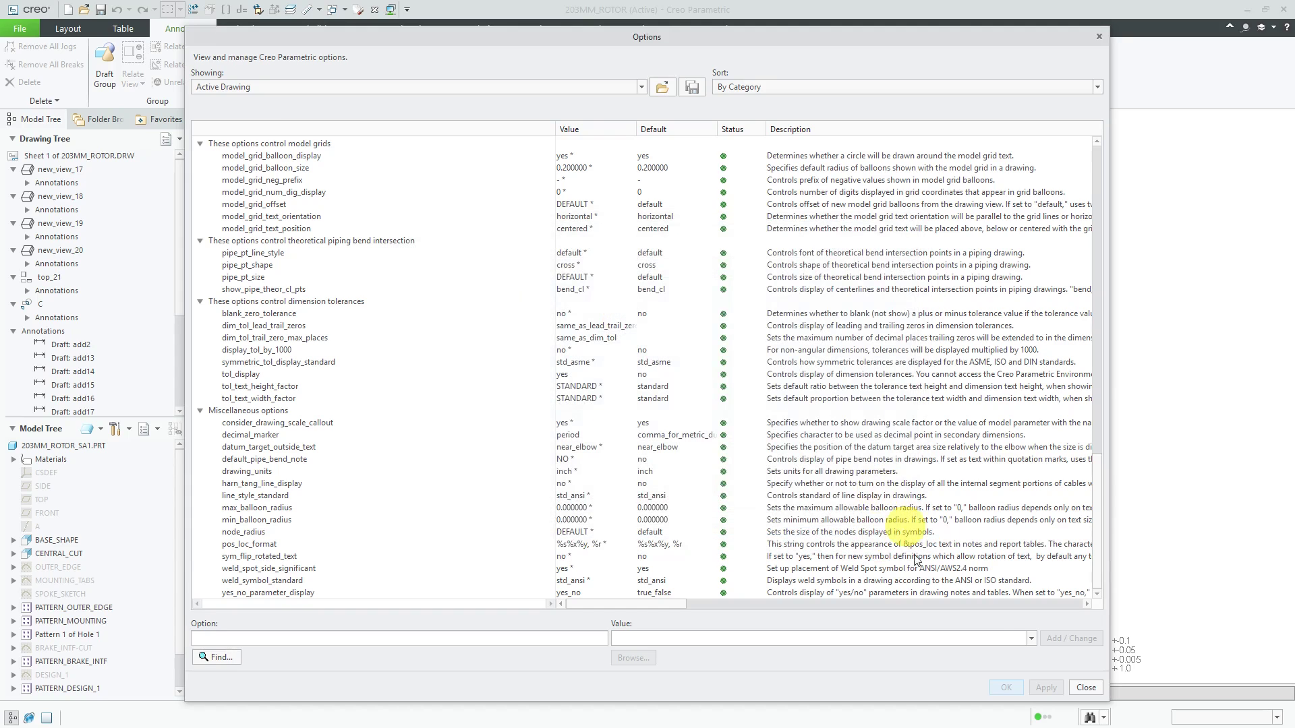
pyautogui.click(1087, 687)
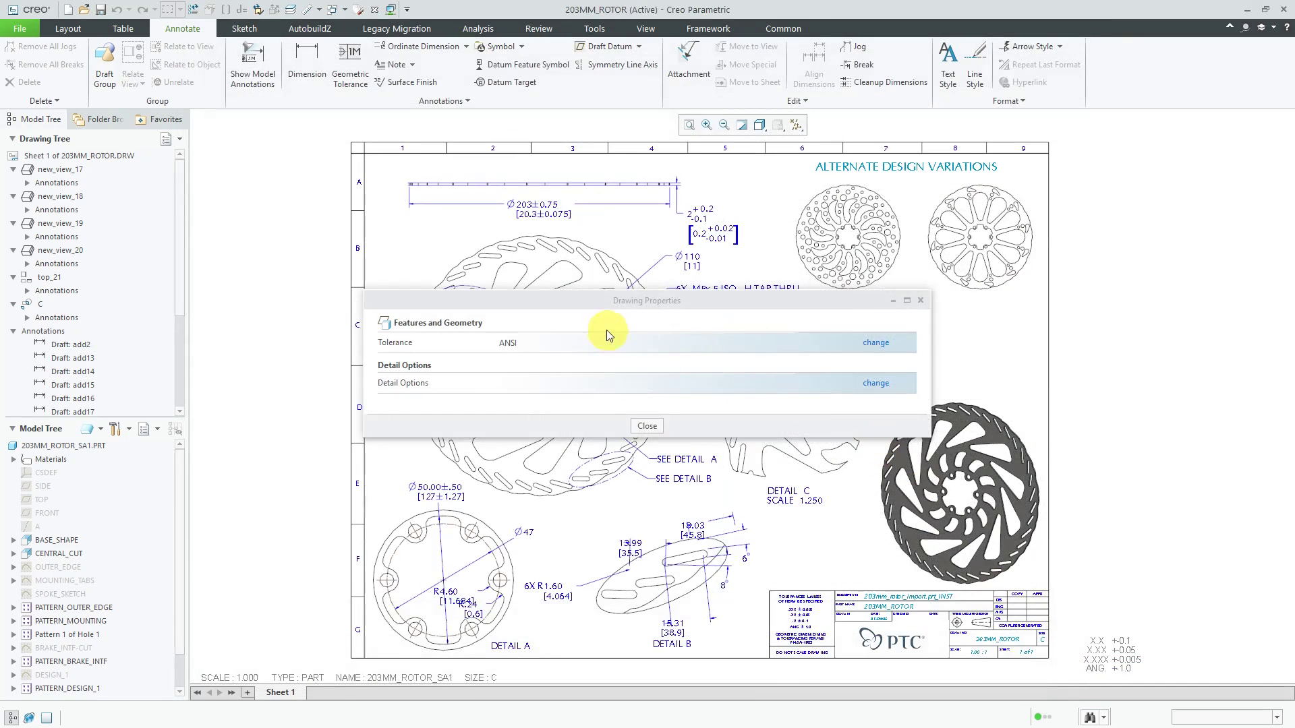
pyautogui.click(644, 426)
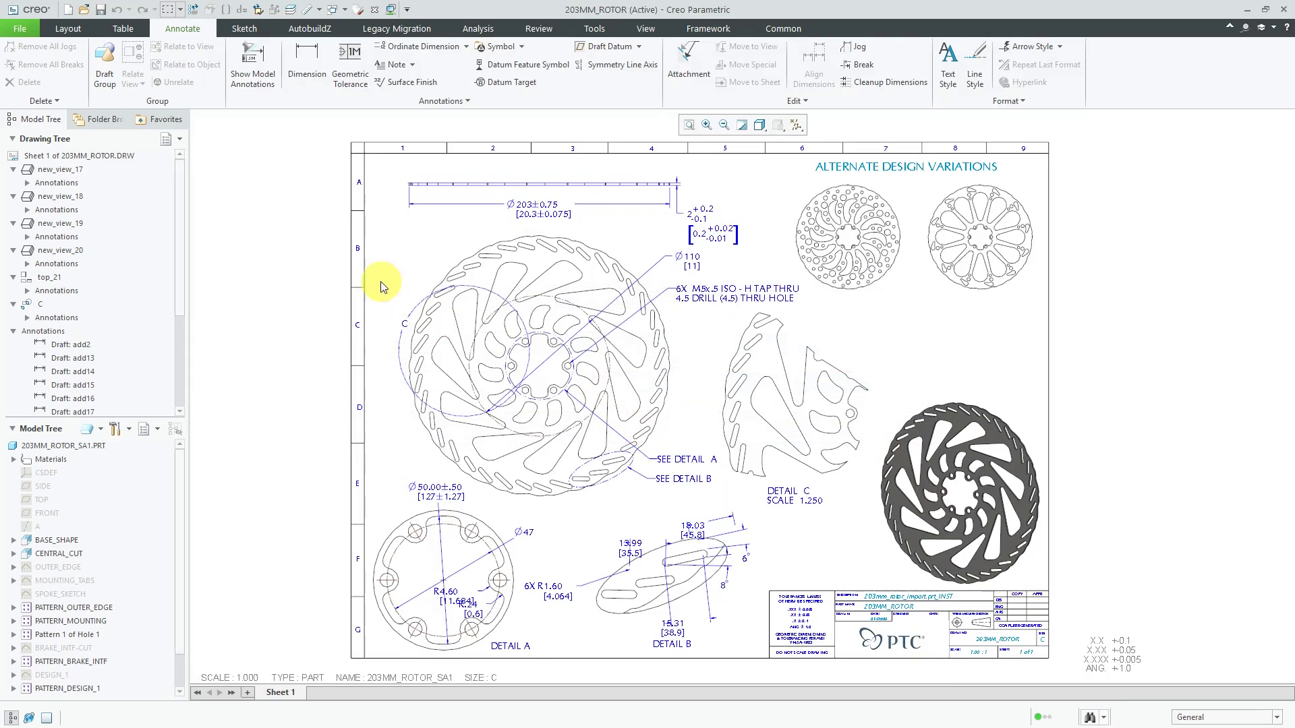
# Step: Bring up the Configuration Editor in Creo Parametric Options
pyautogui.click(20, 28)
pyautogui.click(46, 330)
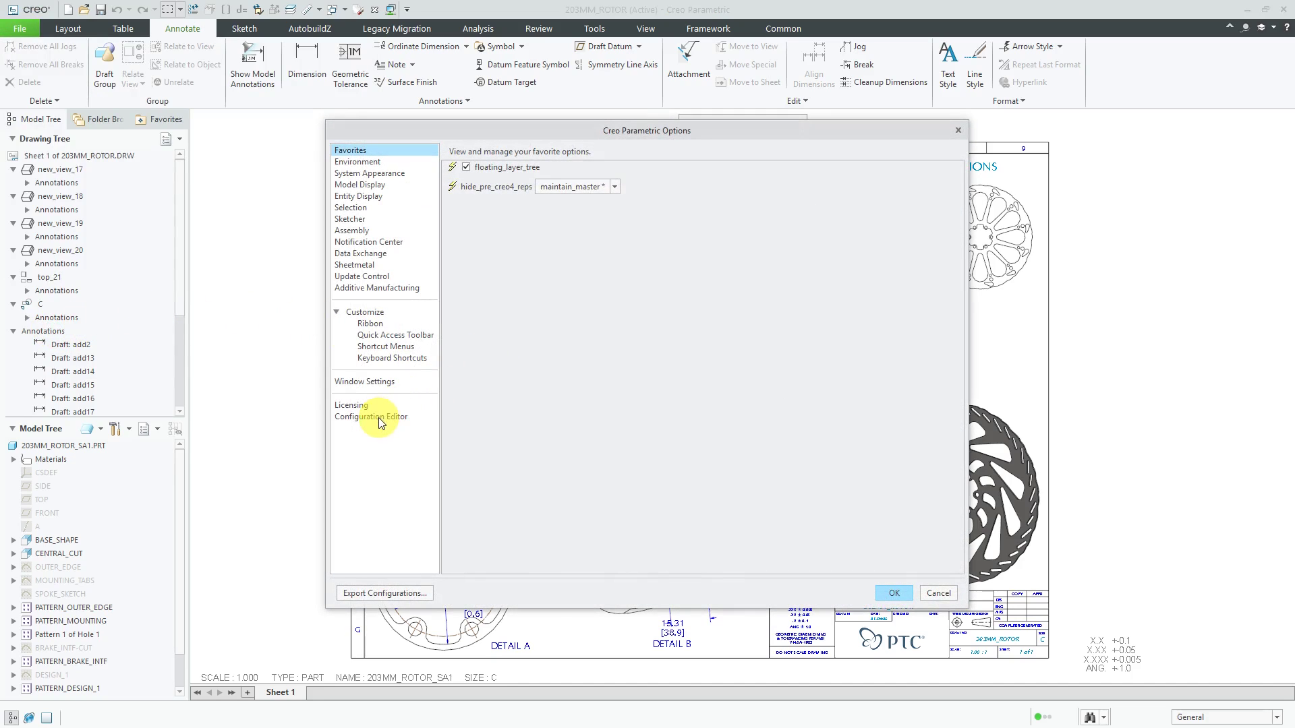
pyautogui.click(379, 418)
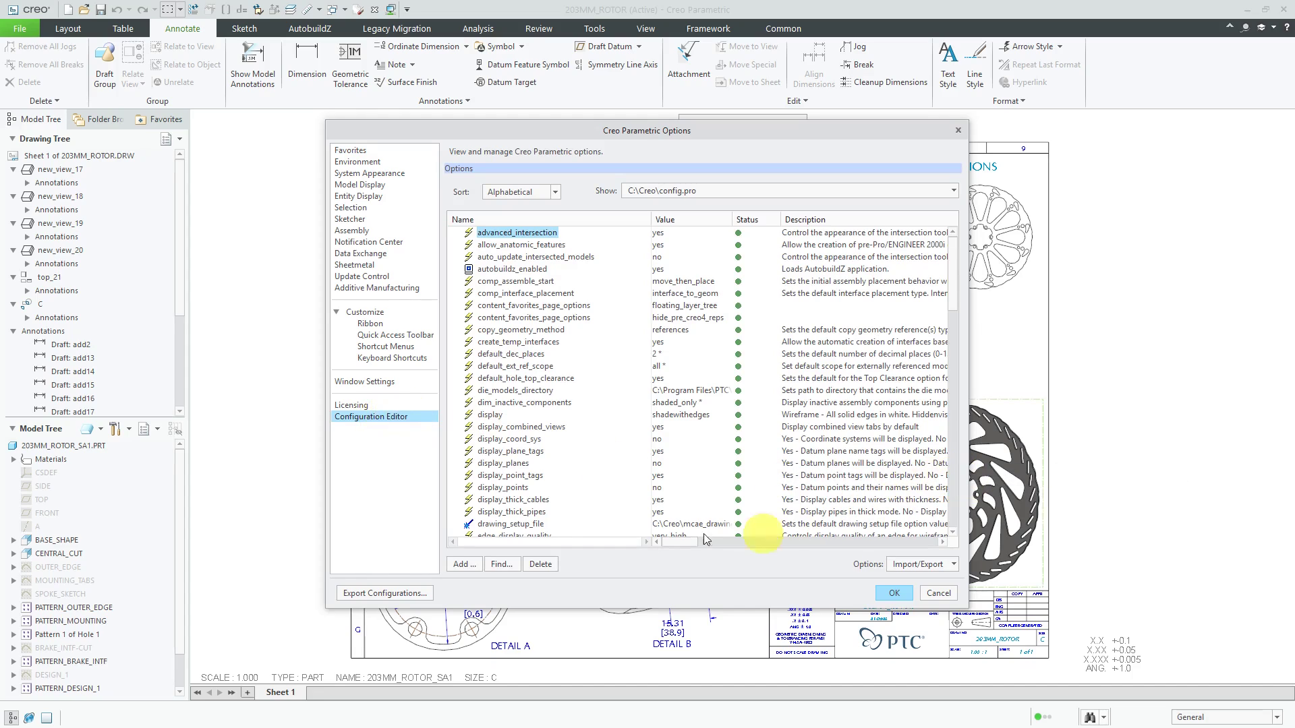
# Step: Widen the Value column and Options window to read drawing_setup_file's full C:\Creo\mcae_drawing.dtl path
pyautogui.click(533, 525)
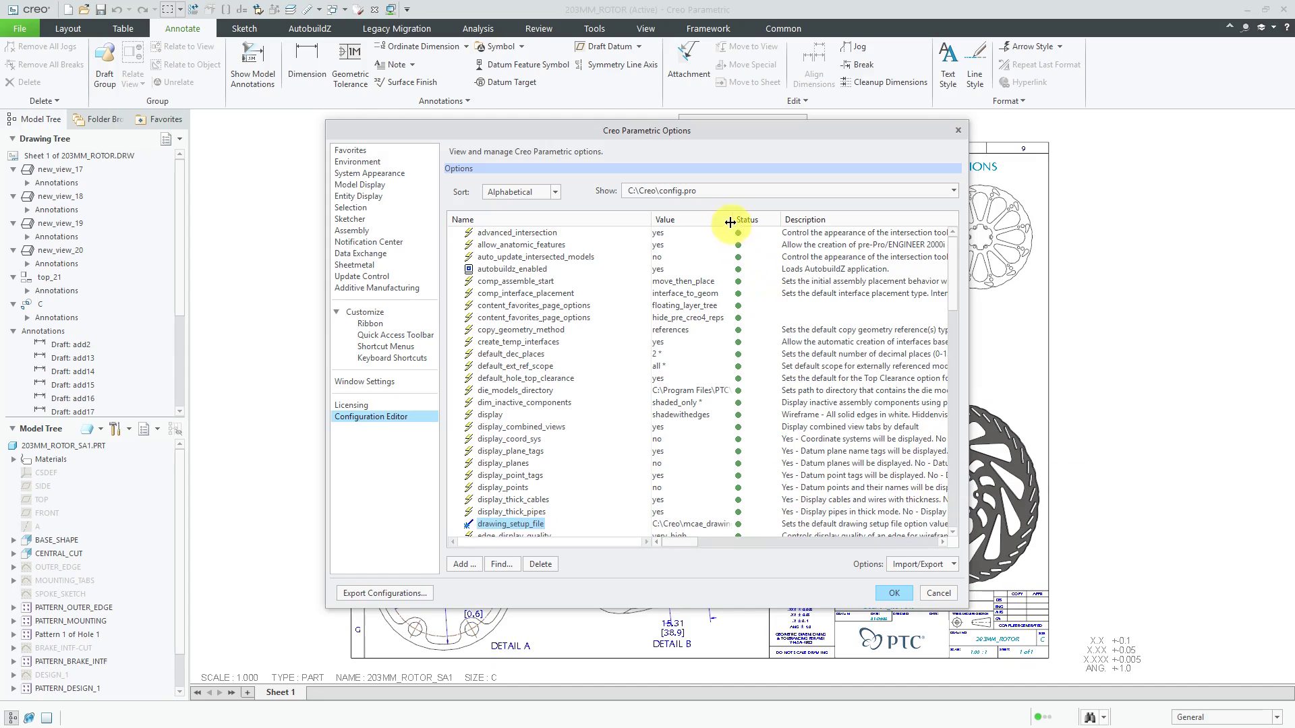
pyautogui.moveTo(730, 222); pyautogui.dragTo(781, 224)
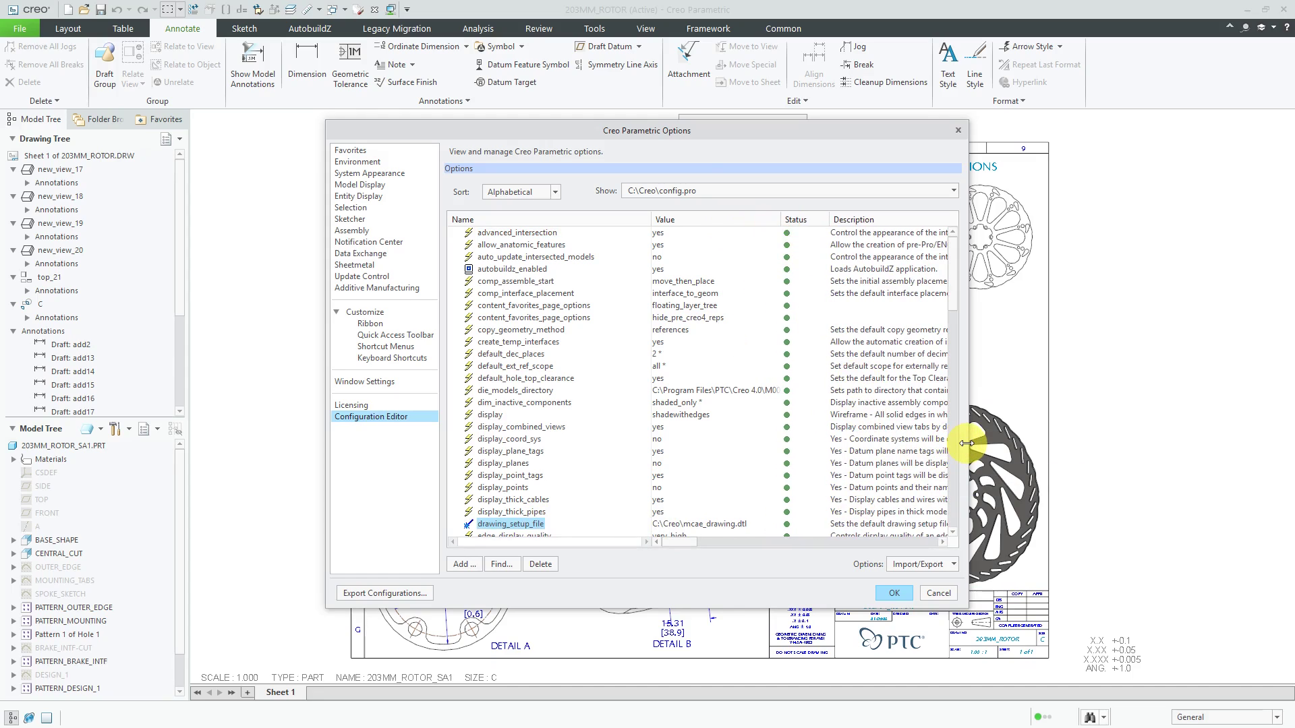
pyautogui.moveTo(968, 442); pyautogui.dragTo(1093, 459)
pyautogui.scroll(-4, 971, 468)
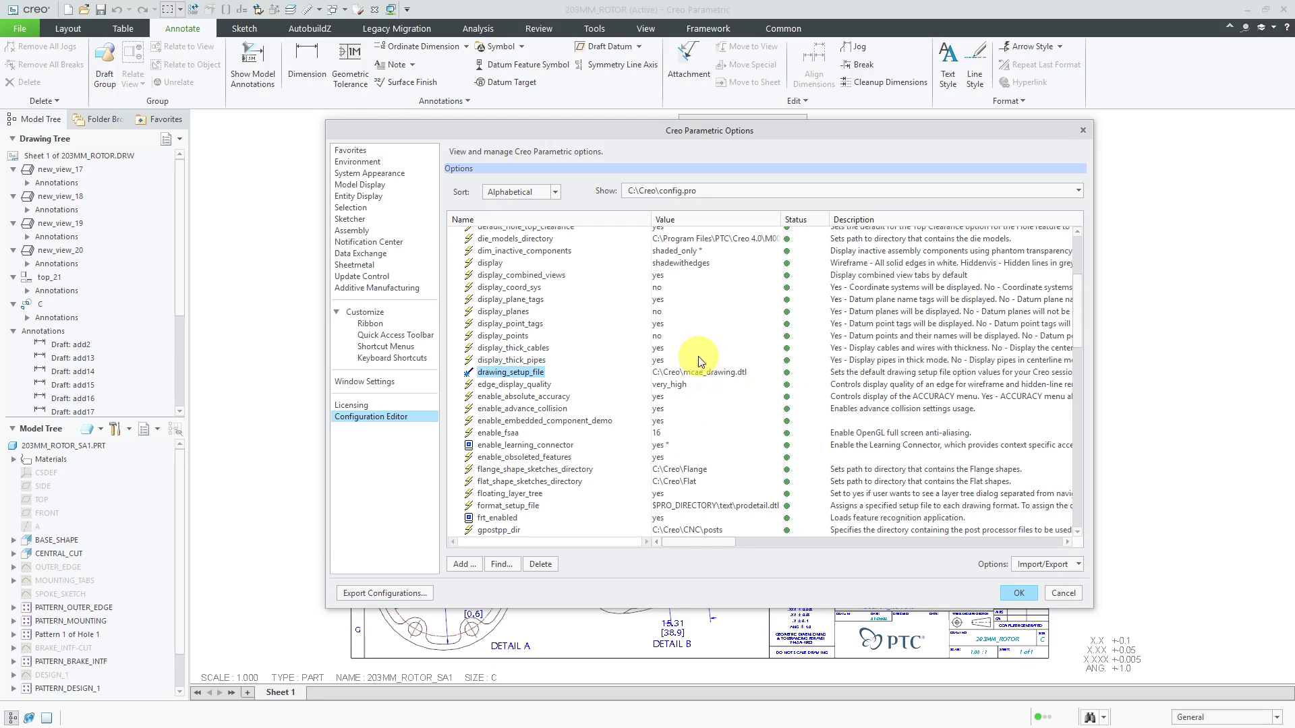
# Step: Add pro_dtl_setup_dir to config.pro, browsing to the C:\Creo folder as its value
pyautogui.click(464, 564)
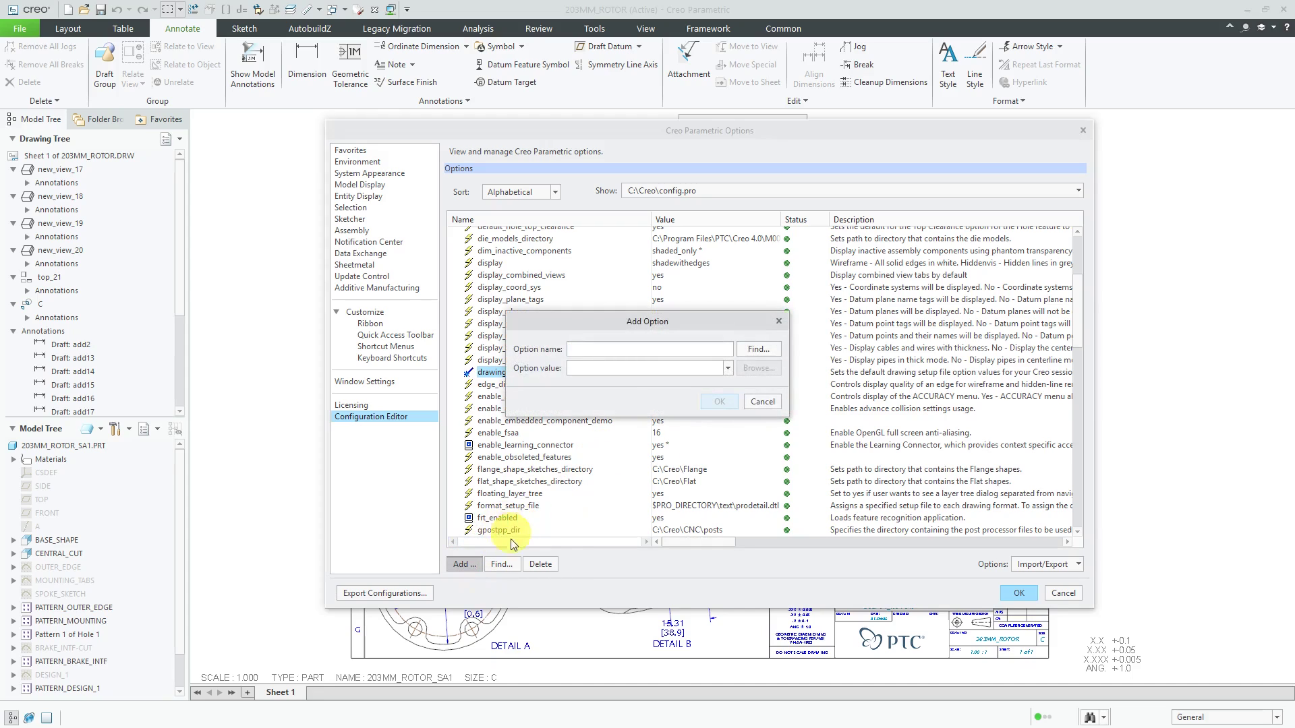
pyautogui.write('pro')
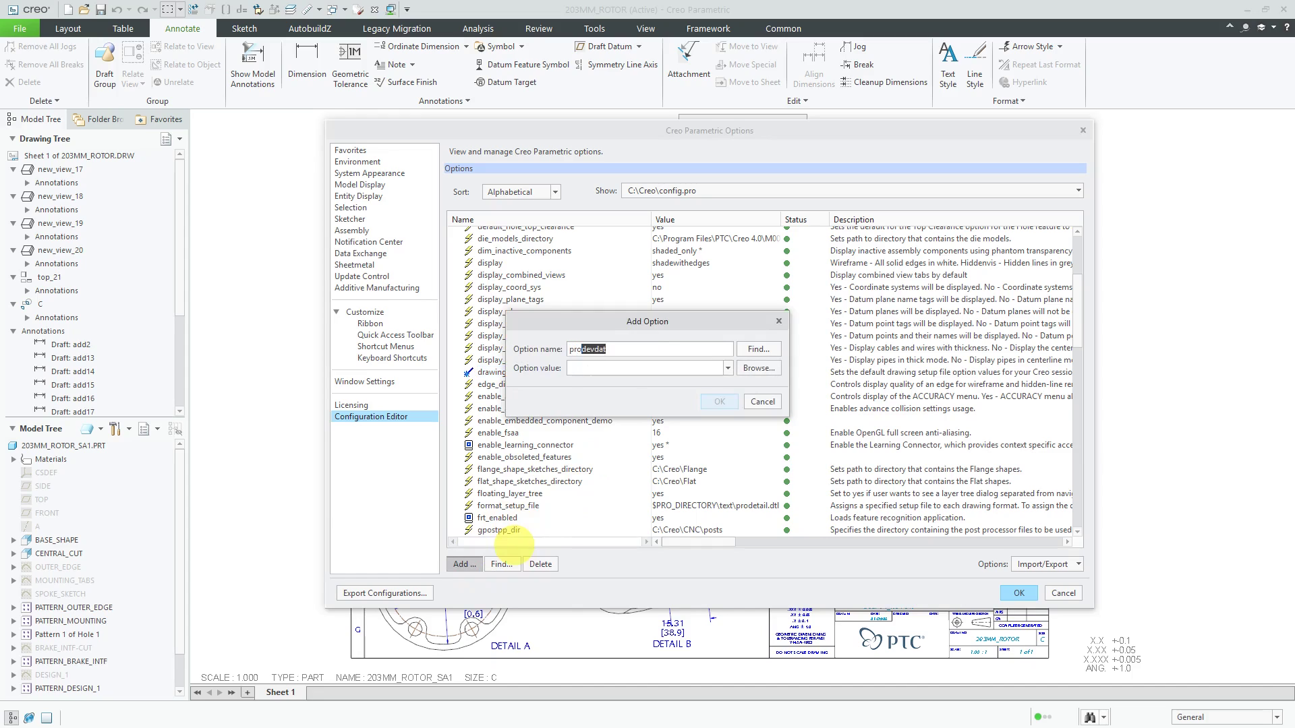
pyautogui.write('_dtl_setup_dir')
pyautogui.click(761, 367)
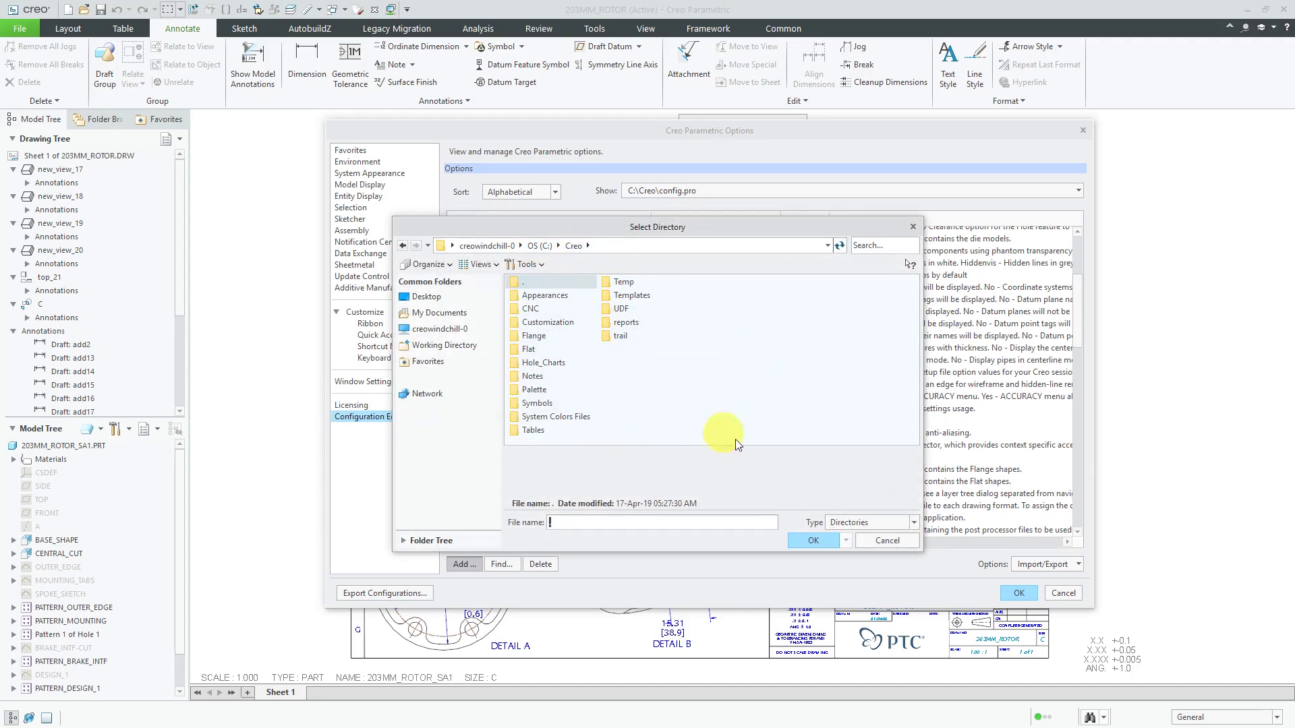
pyautogui.click(812, 540)
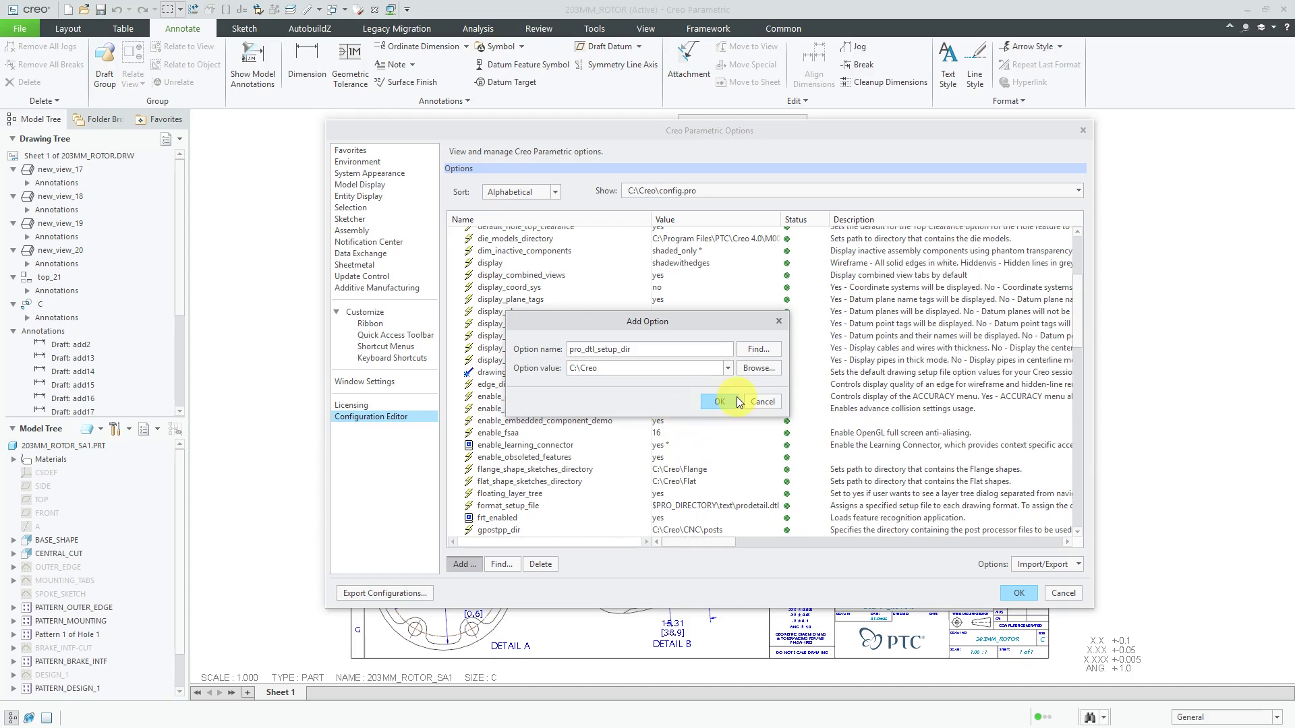
pyautogui.click(720, 402)
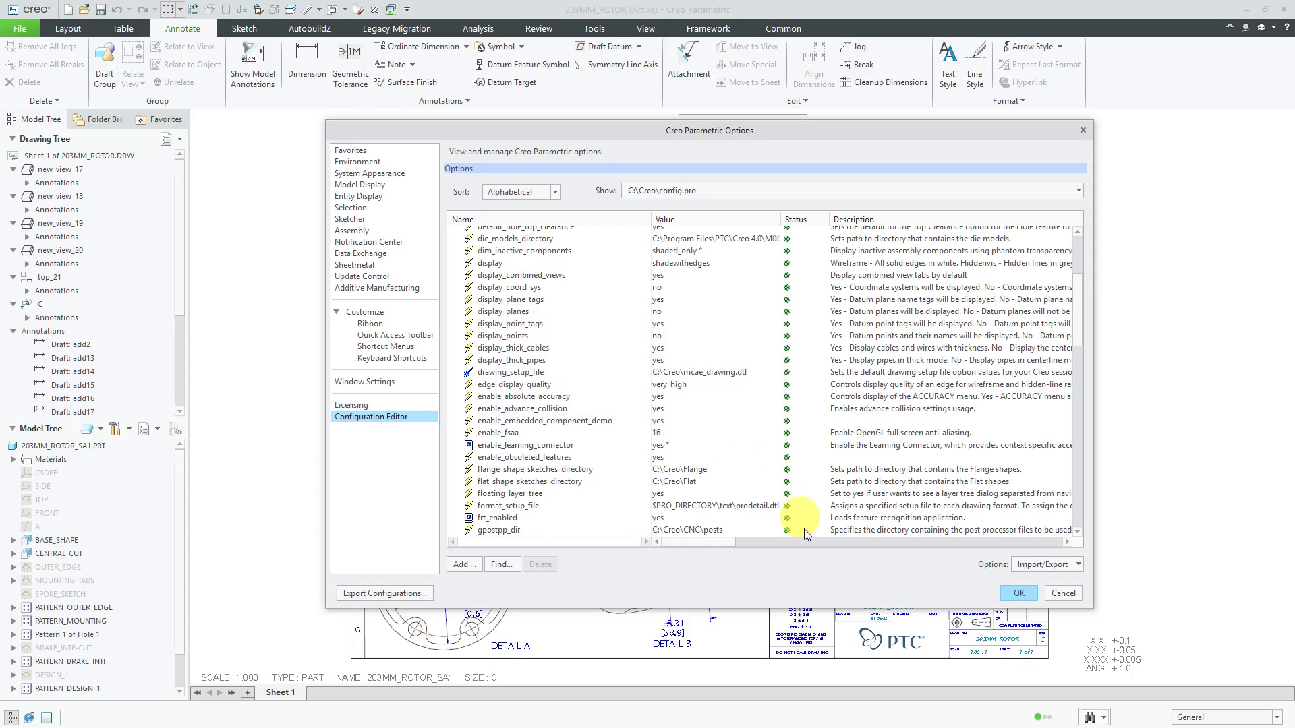